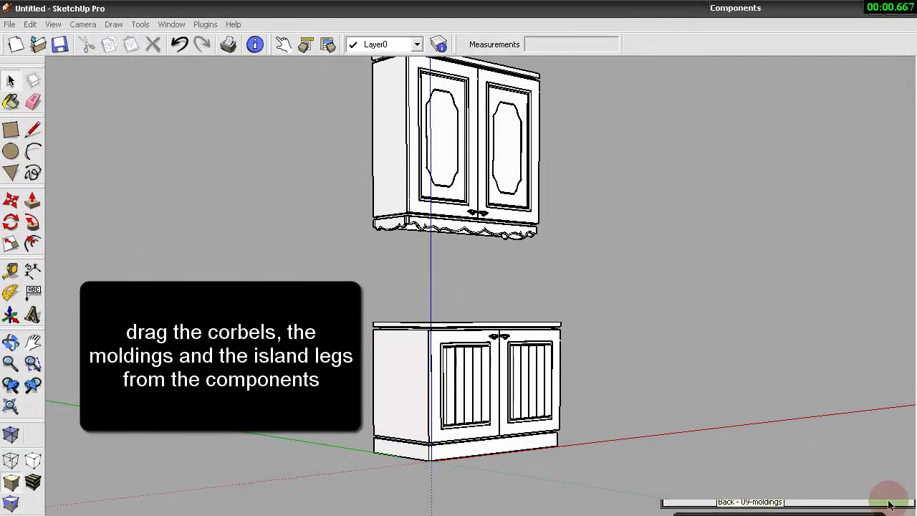
- Open Component Options, move it left, and show the wall cabinet's decorative base settings
click(305, 44)
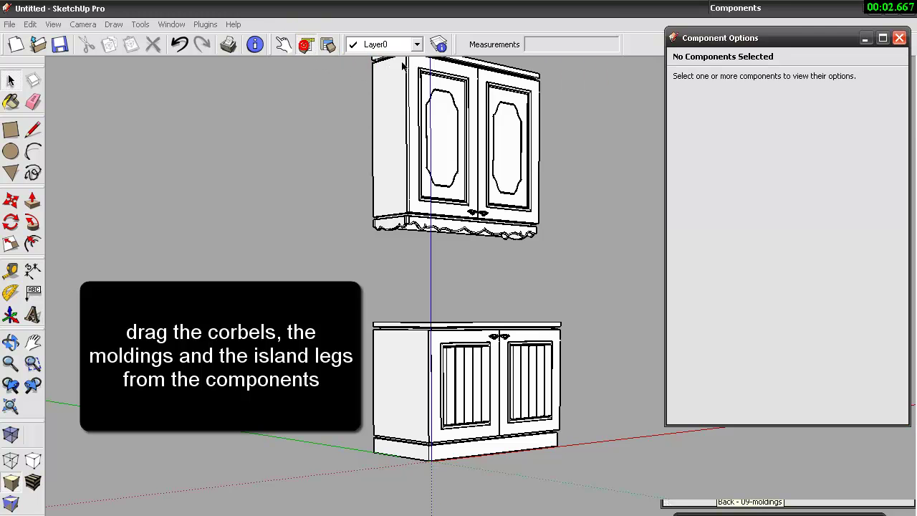
drag(761, 37, 162, 68)
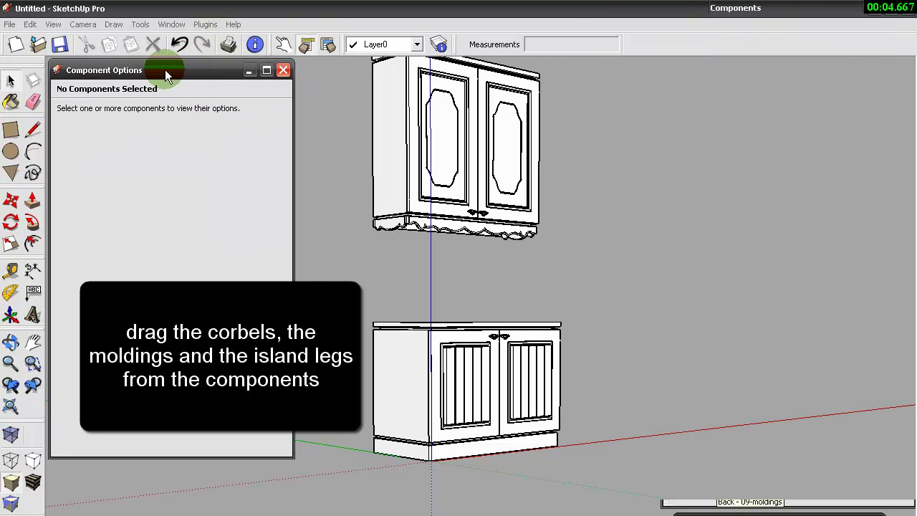
click(442, 228)
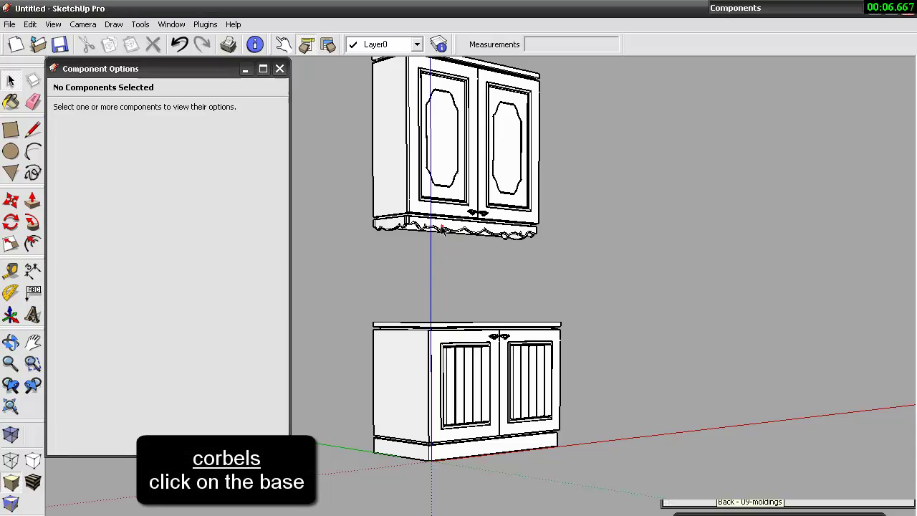
double_click(442, 228)
click(442, 228)
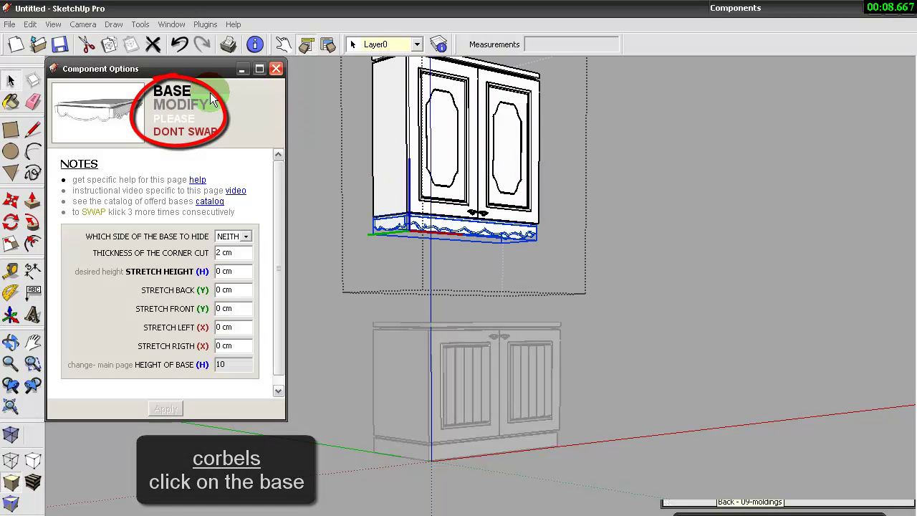
- Place a CR03 corbel from the 07-corbels folder beneath the wall cabinet's base
click(804, 14)
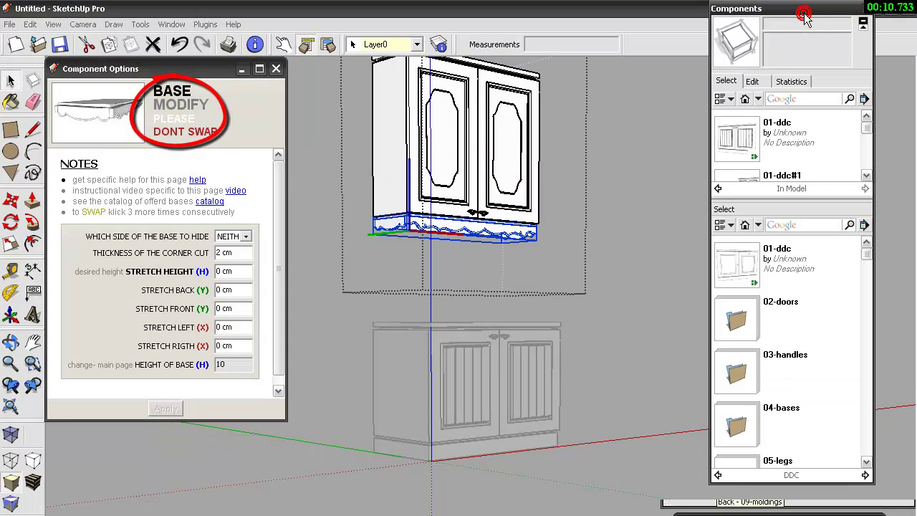
drag(865, 254, 874, 374)
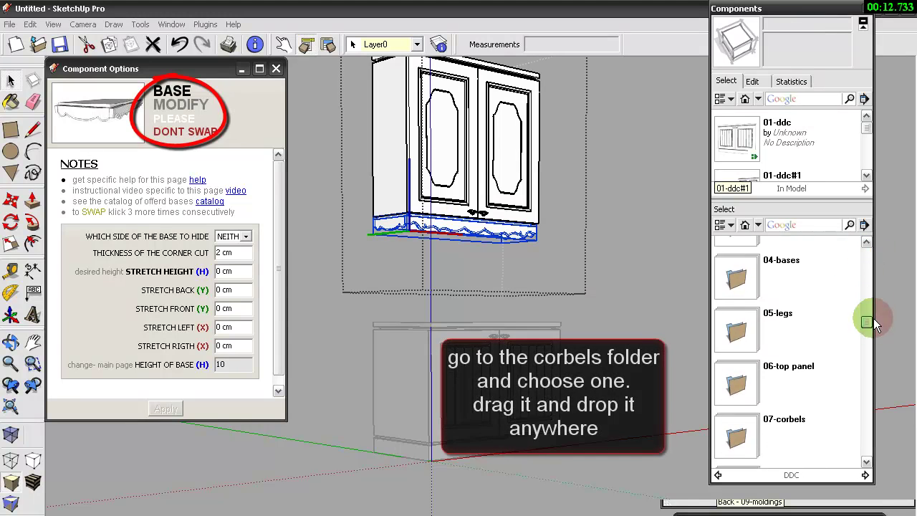
click(784, 295)
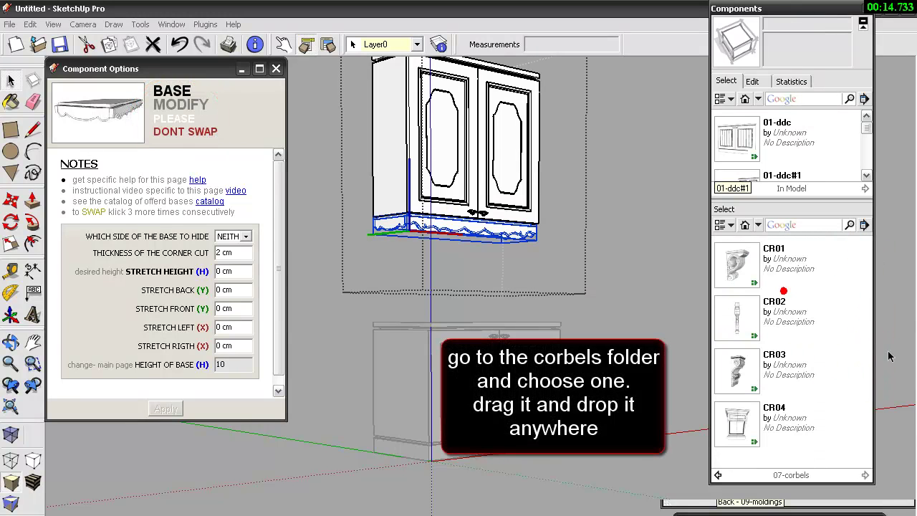
drag(742, 375, 629, 119)
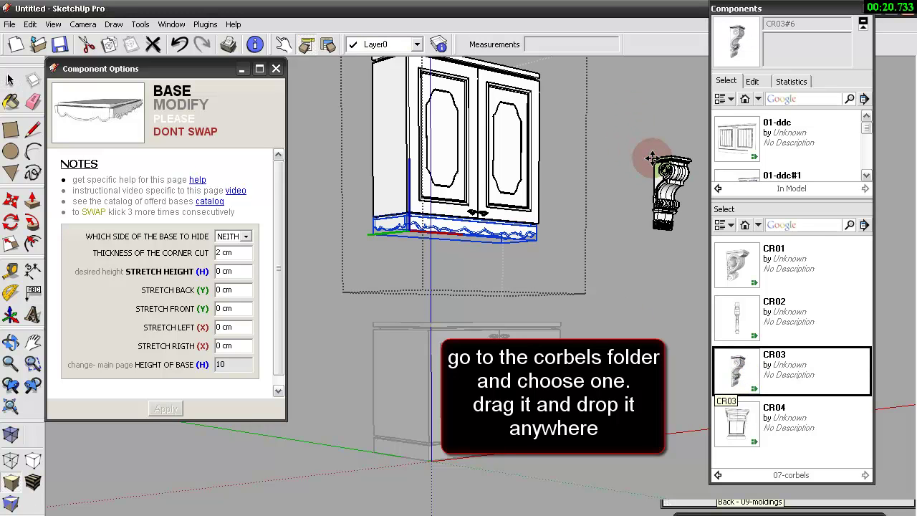
click(650, 158)
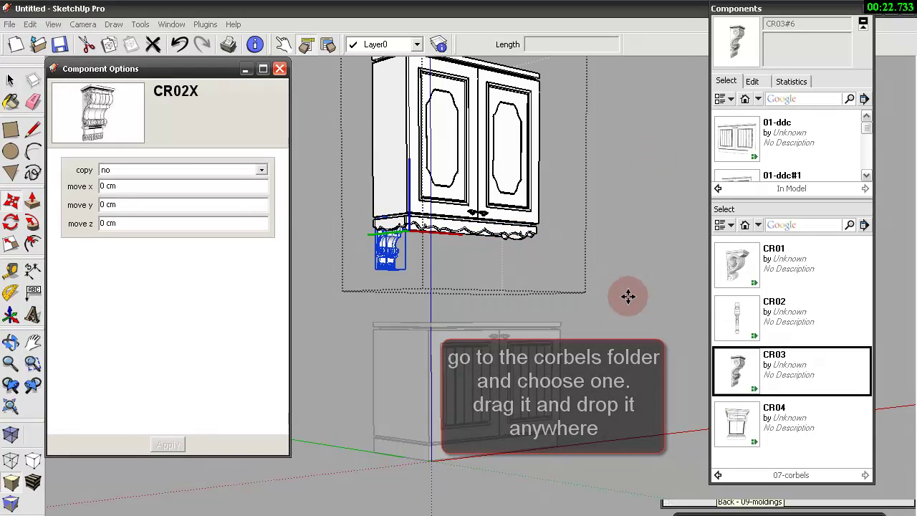
- Set the corbel's move z offset to -7 cm and move x offset to 5 cm
scroll(409, 241, up, 2)
scroll(420, 205, up, 1)
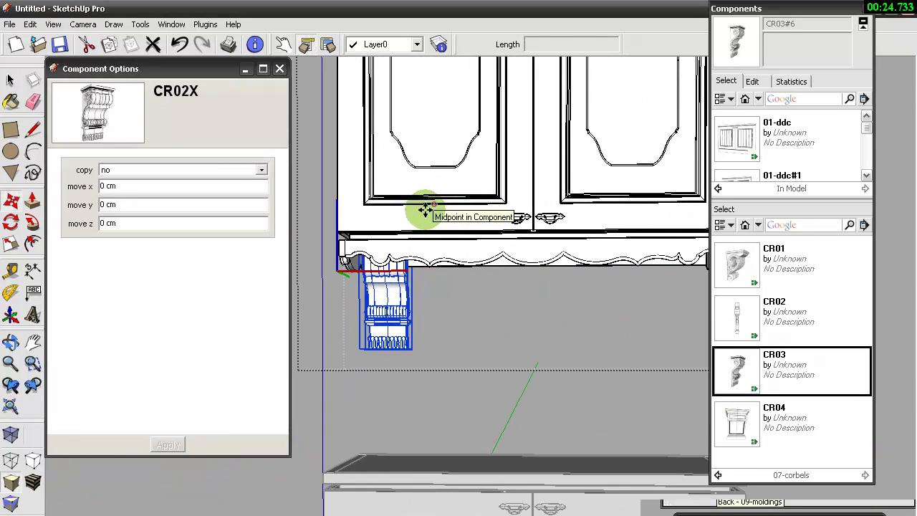
scroll(418, 214, down, 1)
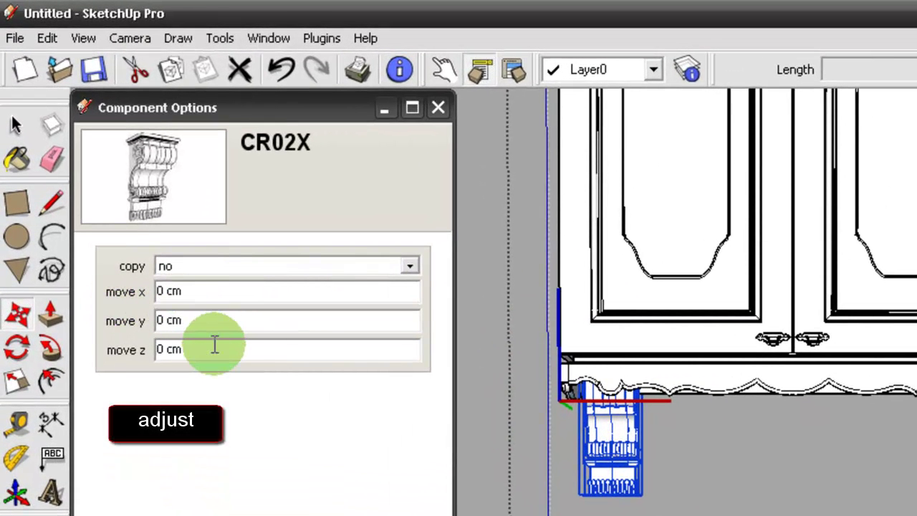
click(209, 344)
text(-7)
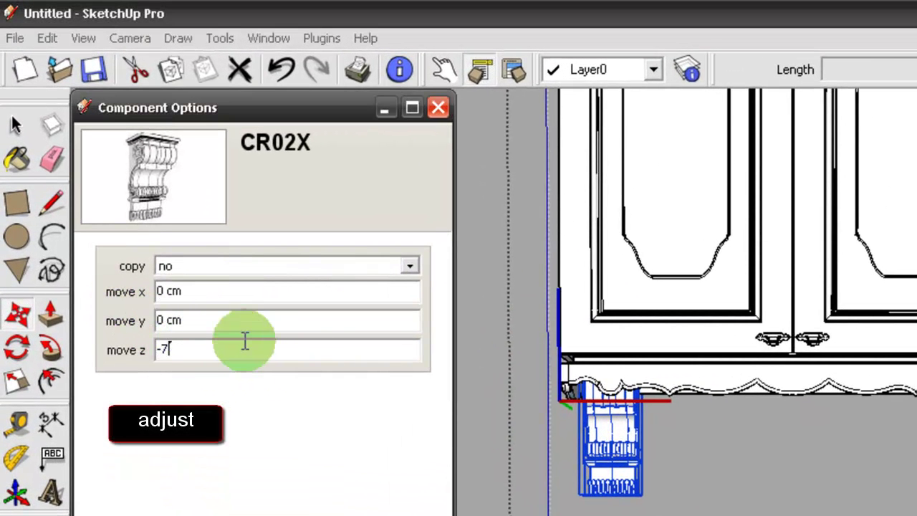
key(Return)
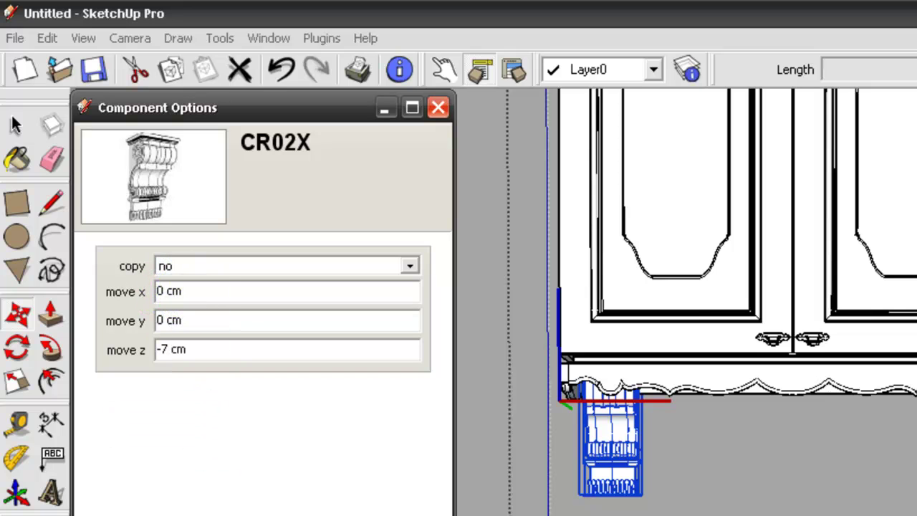
click(195, 290)
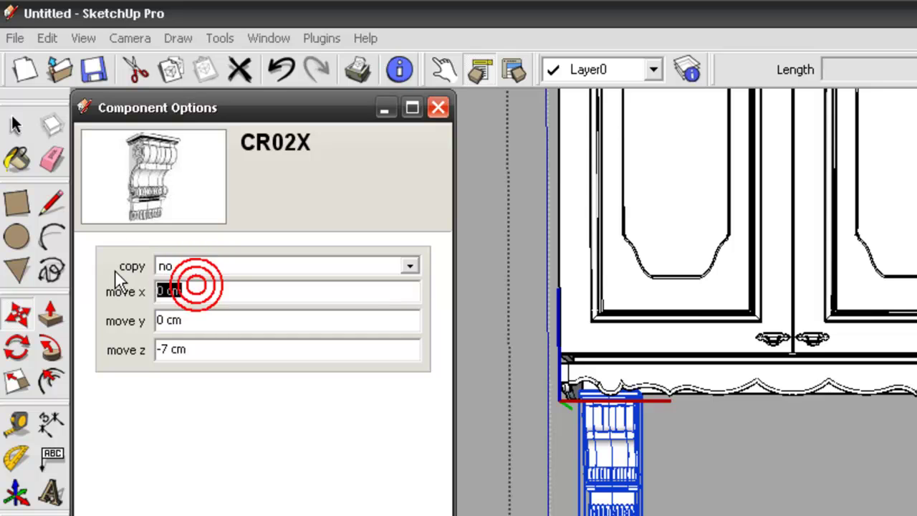
text(5)
key(Return)
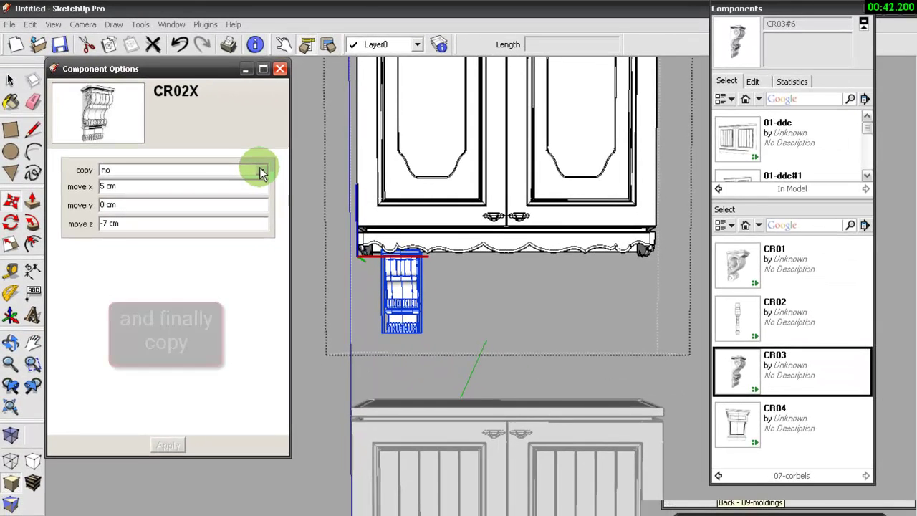
- Set the corbel copy count to 2, apply it, and orbit to check both corbels
click(327, 215)
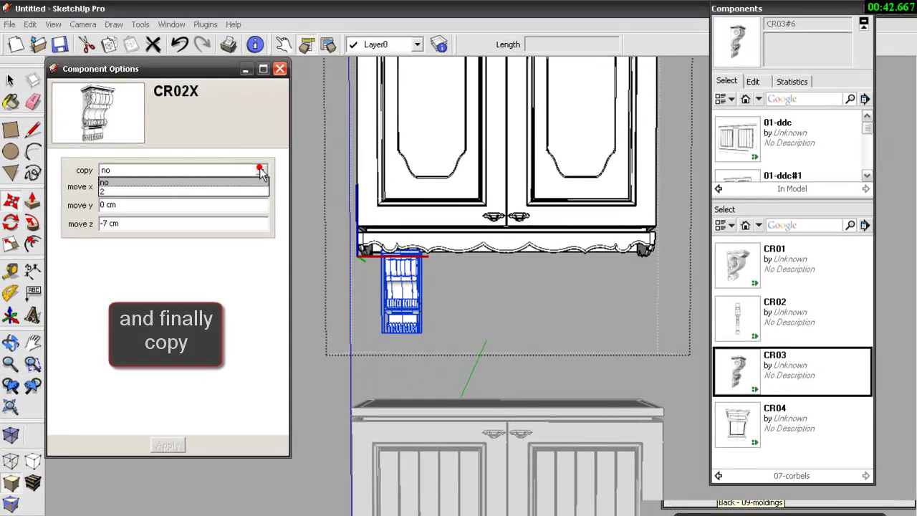
click(144, 188)
click(168, 446)
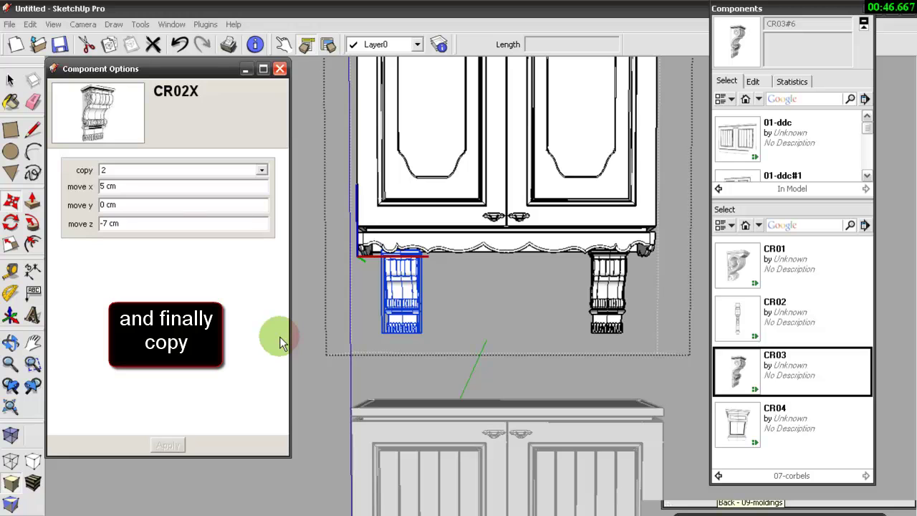
middle_drag(533, 317, 522, 322)
mouse_move(403, 294)
middle_down()
mouse_move(722, 326)
mouse_move(505, 323)
mouse_move(527, 293)
middle_up()
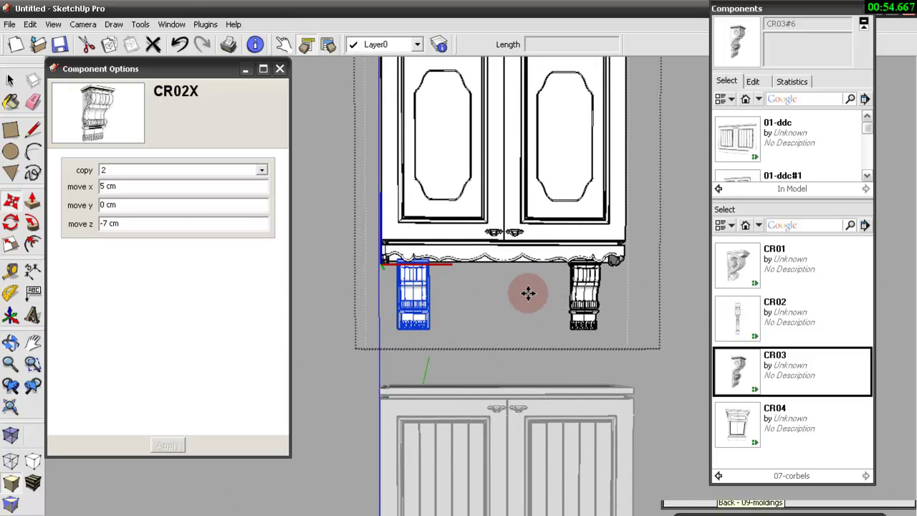
mouse_move(475, 382)
middle_down()
mouse_move(630, 356)
mouse_move(458, 207)
mouse_move(387, 339)
mouse_move(590, 358)
mouse_move(444, 454)
mouse_move(466, 391)
mouse_move(445, 432)
mouse_move(425, 440)
middle_up()
- Exit the upper cabinet and select the lower island cabinet
click(11, 79)
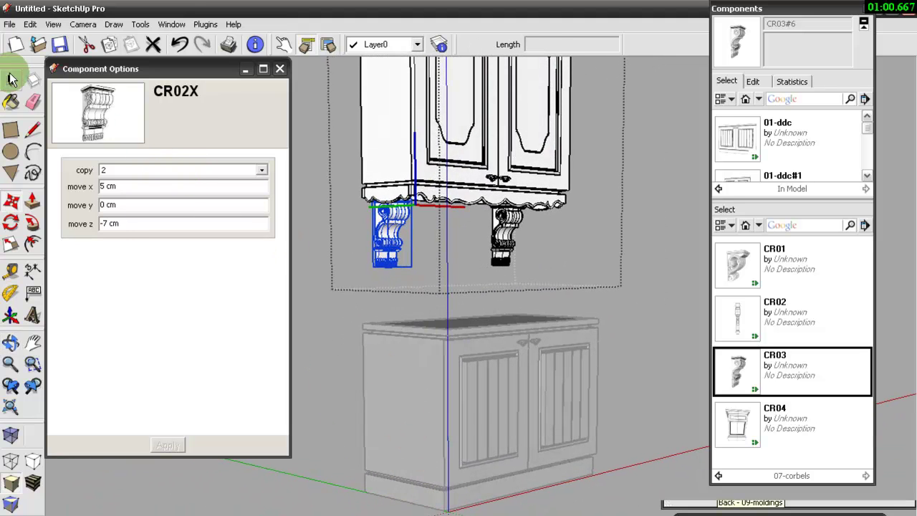
click(315, 258)
click(323, 257)
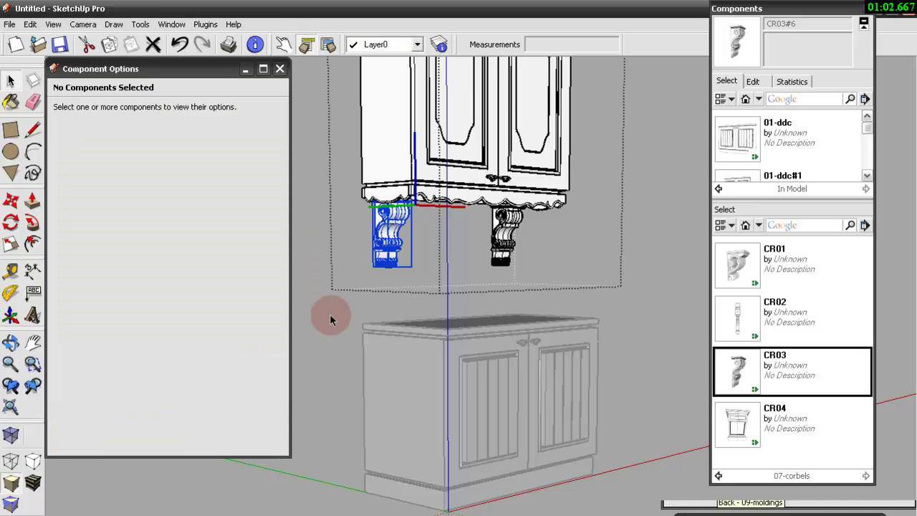
click(408, 390)
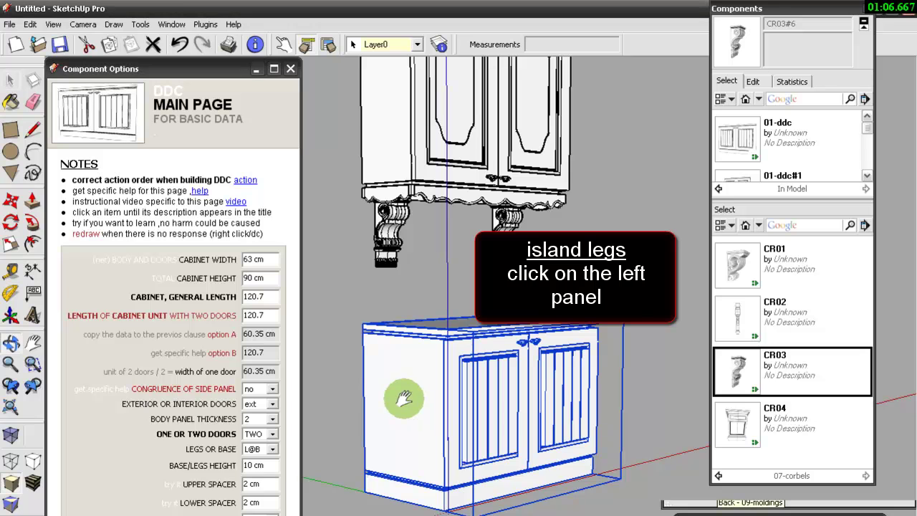
- Select the island's left panel and browse to the 08-island legs/left folder of ILG legs
double_click(399, 369)
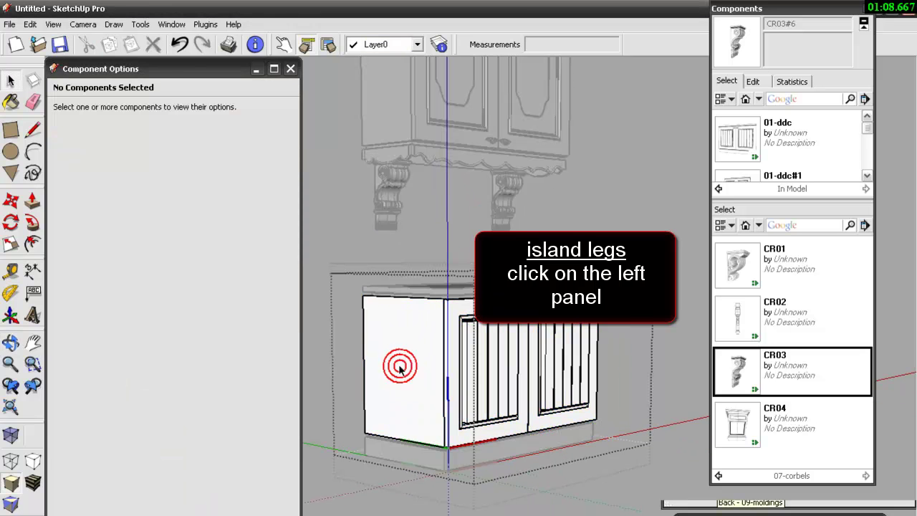
click(399, 365)
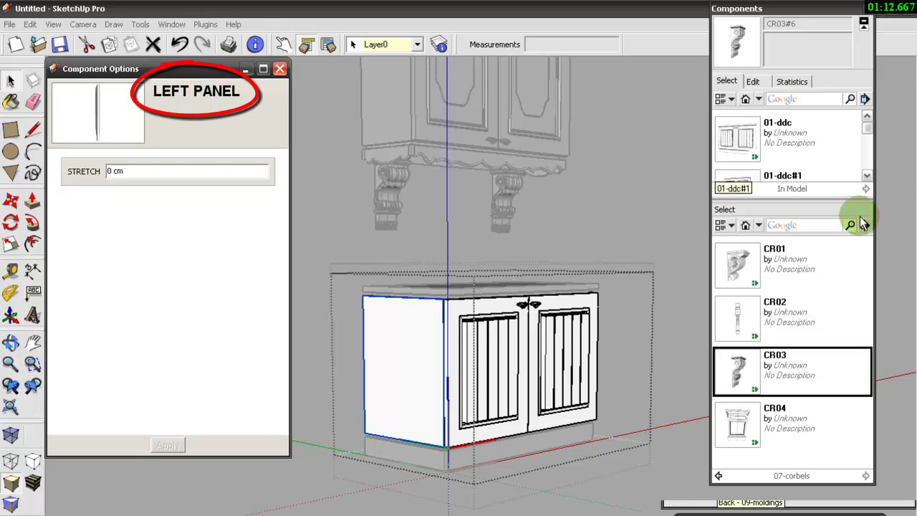
click(718, 474)
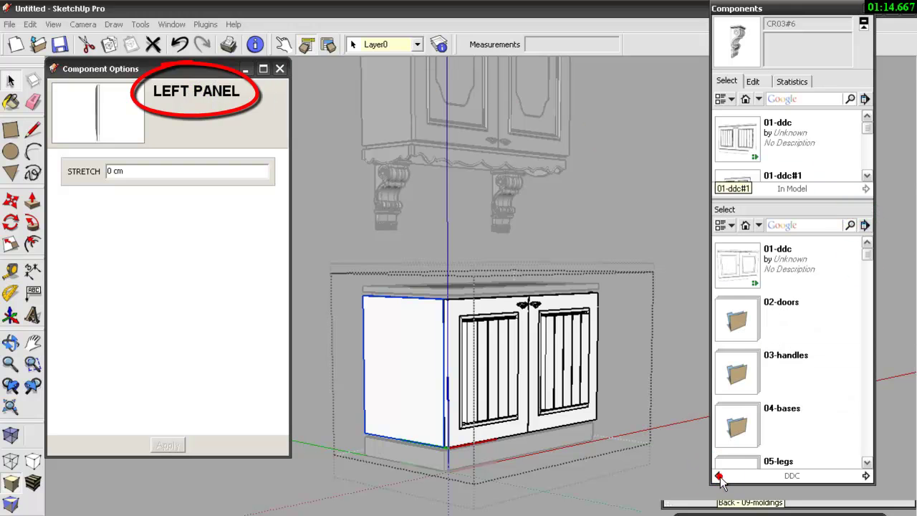
drag(867, 252, 871, 320)
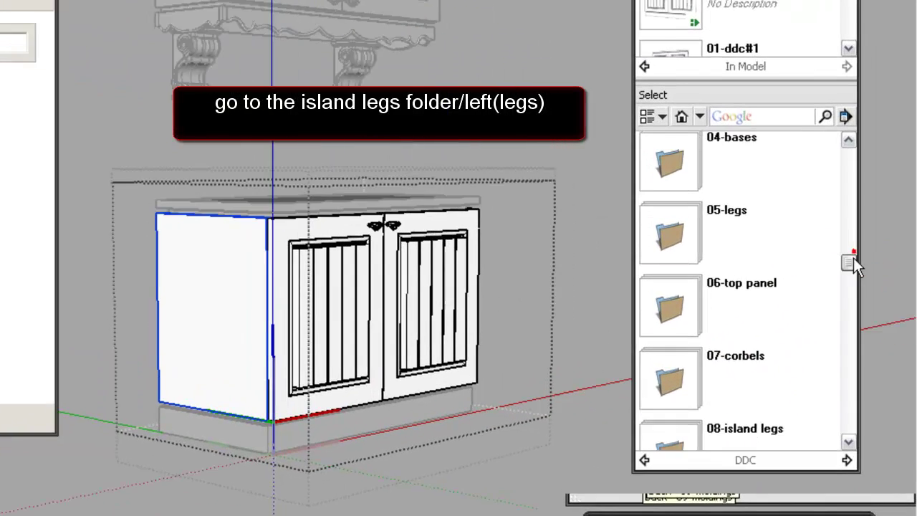
scroll(834, 358, down, 3)
double_click(630, 266)
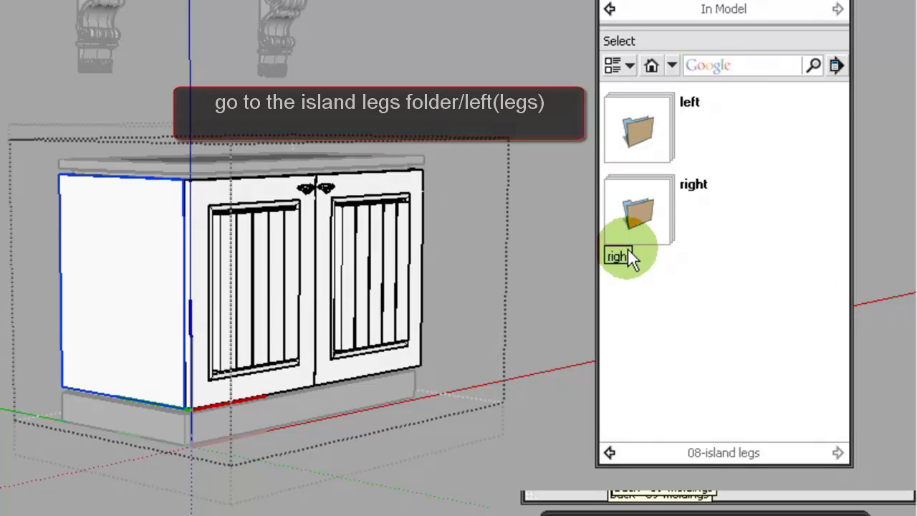
double_click(647, 112)
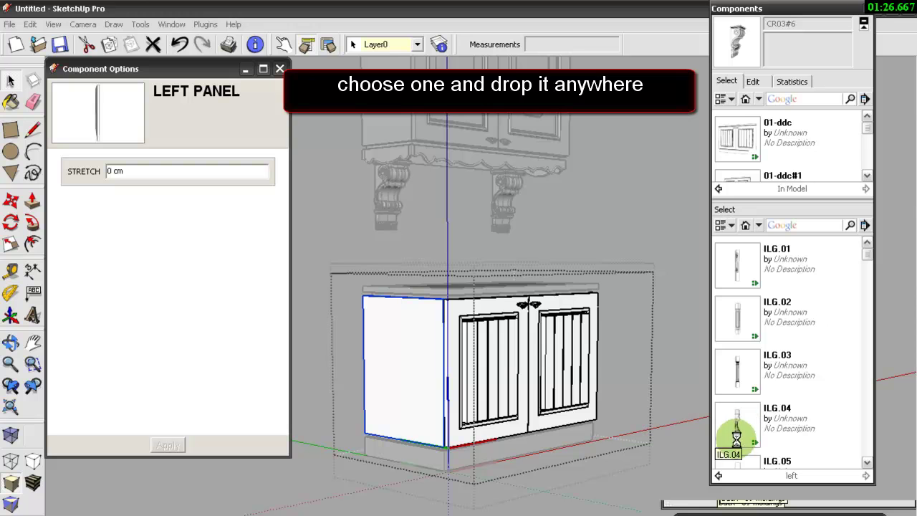
- Fit the ILG.04 carved leg into the island's left front corner, then open its right panel
drag(736, 434, 646, 178)
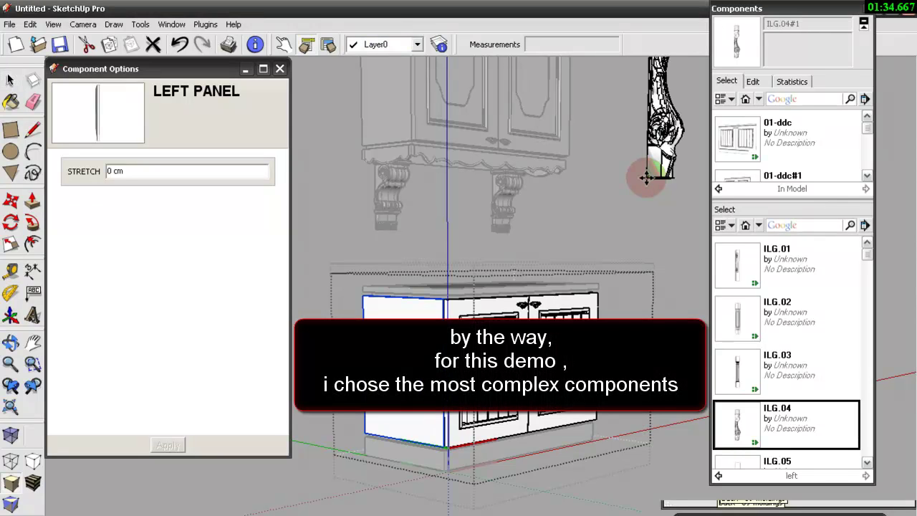
drag(647, 178, 661, 233)
click(659, 254)
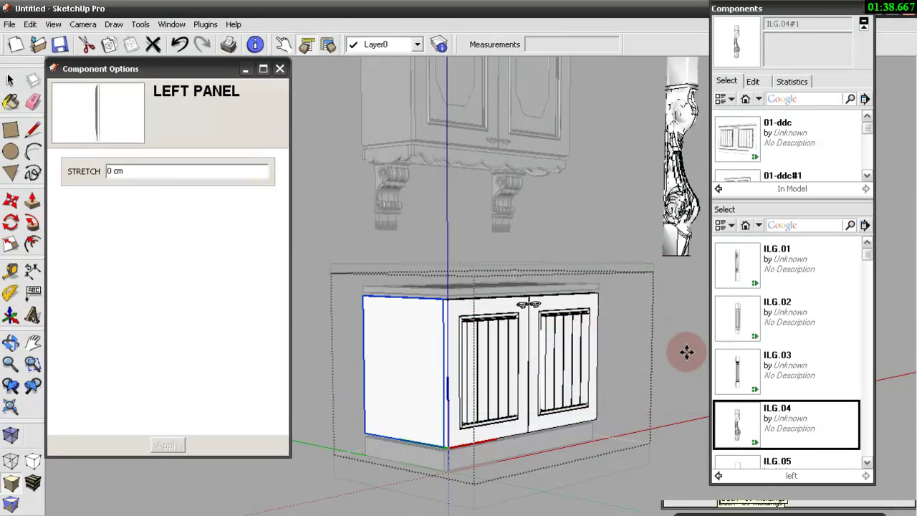
click(686, 351)
middle_drag(686, 351, 250, 225)
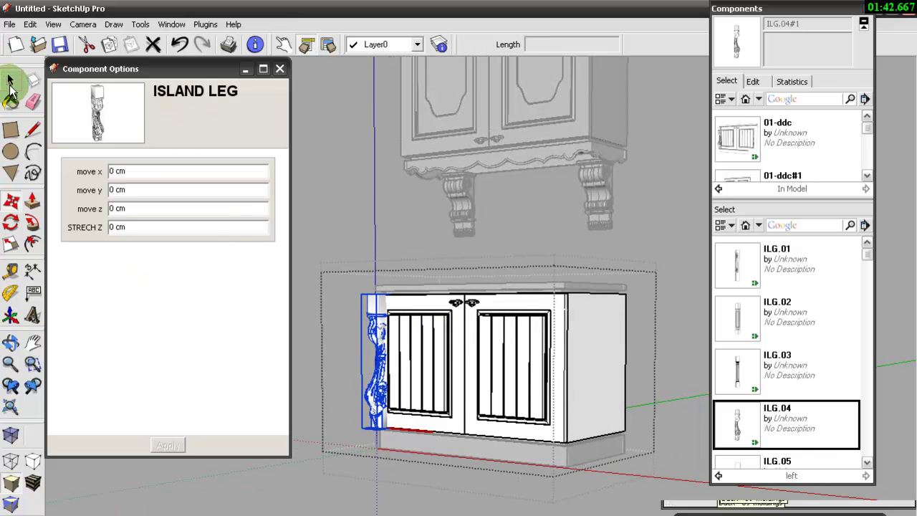
double_click(582, 365)
right_click(640, 307)
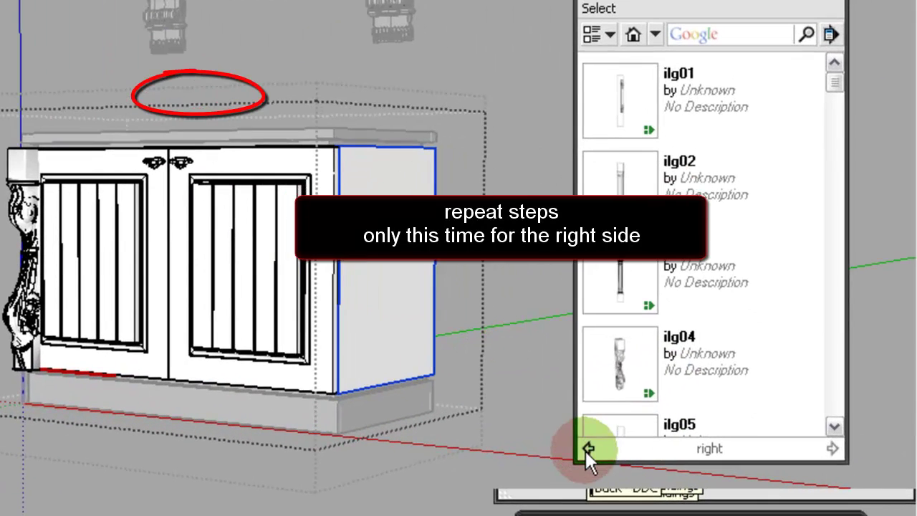
- Load ilg04 from the right legs folder and place it at the island's right corner
click(718, 475)
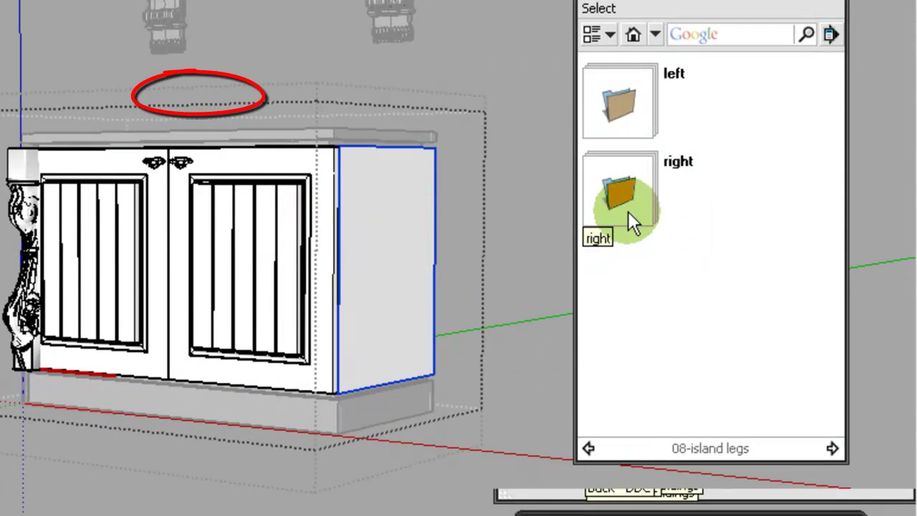
click(649, 402)
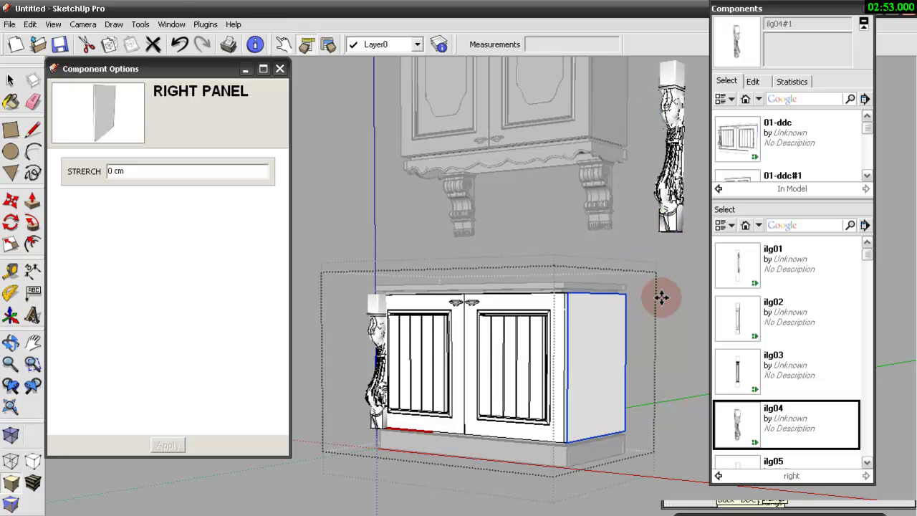
click(660, 295)
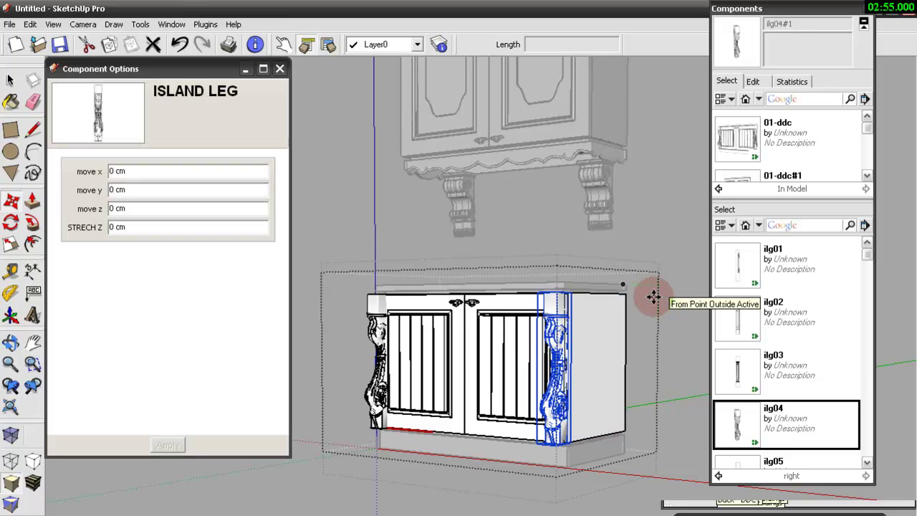
key(F3)
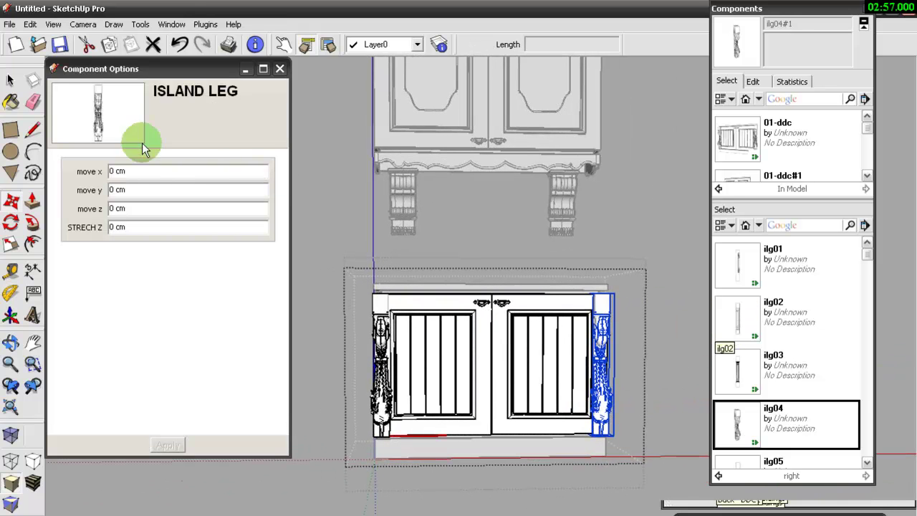
click(484, 221)
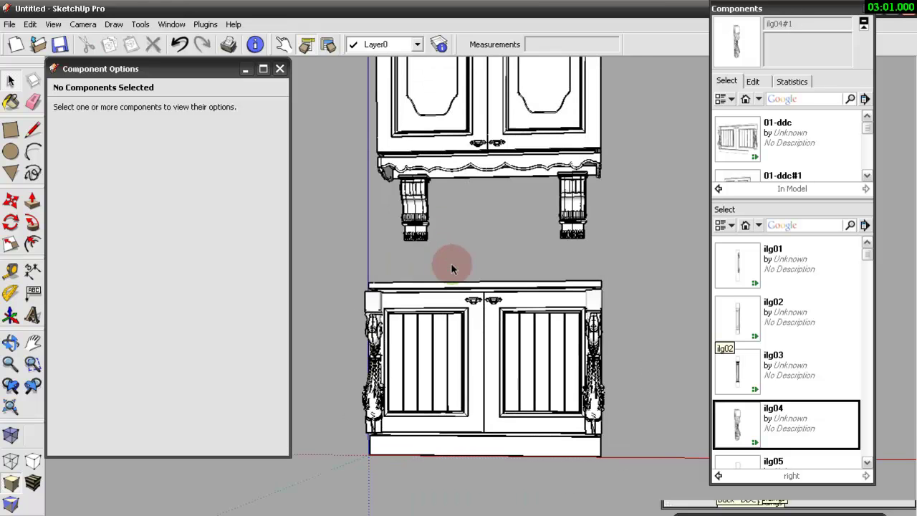
scroll(450, 263, down, 3)
mouse_move(451, 263)
middle_down()
mouse_move(900, 286)
mouse_move(726, 293)
mouse_move(355, 191)
middle_up()
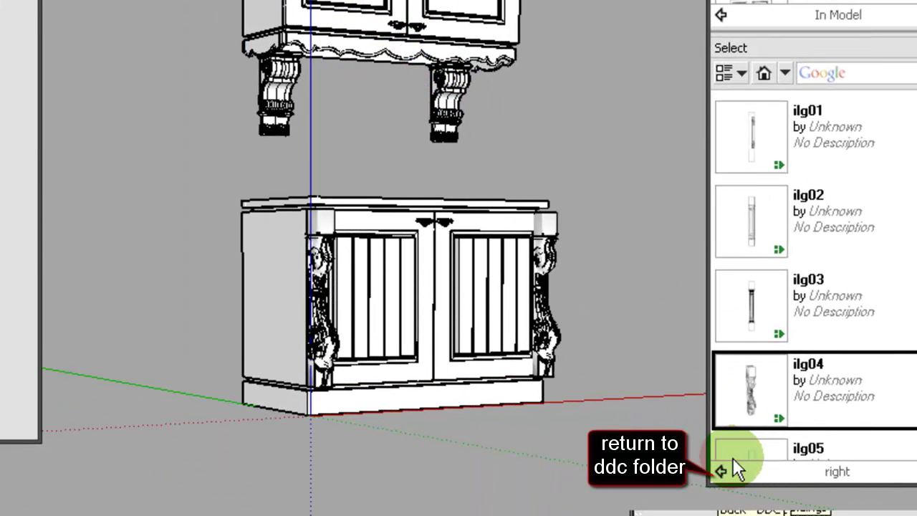
- Drag the LION carving from 09-moldings onto the wall cabinet's base between the doors
click(720, 470)
click(722, 472)
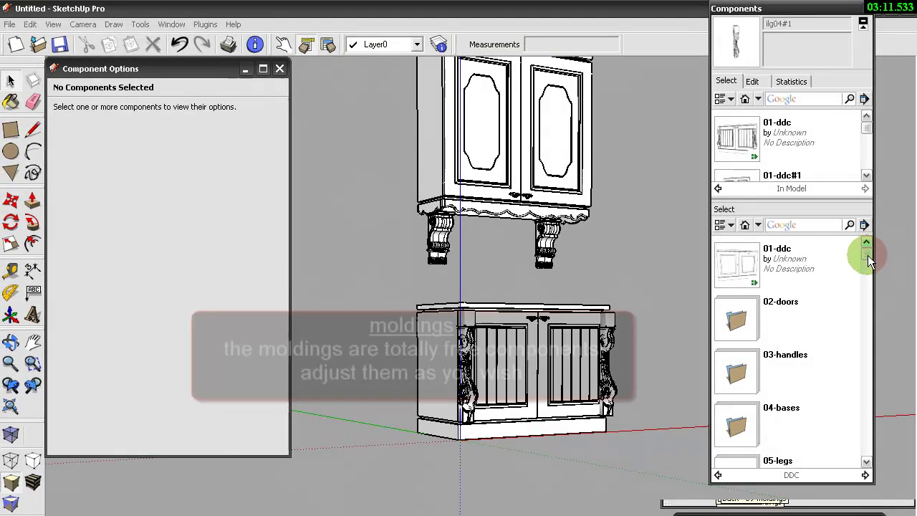
drag(866, 255, 876, 393)
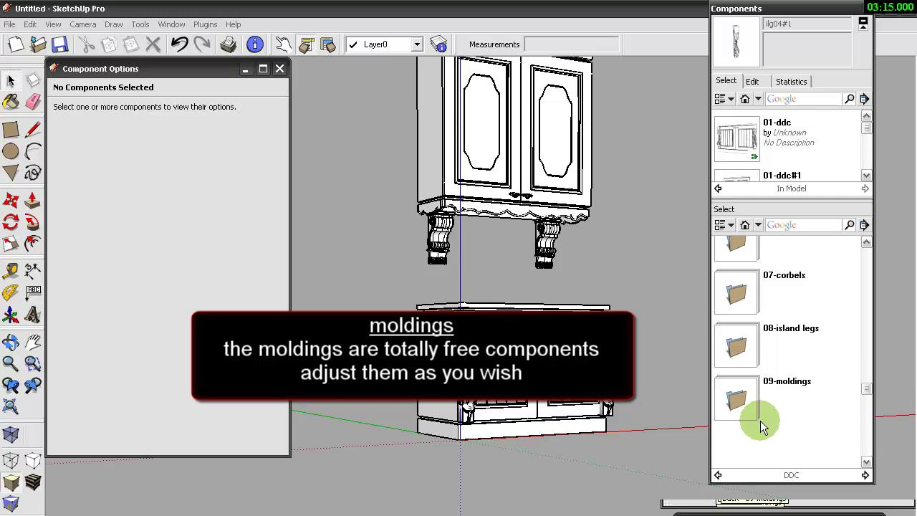
click(724, 397)
drag(867, 262, 869, 311)
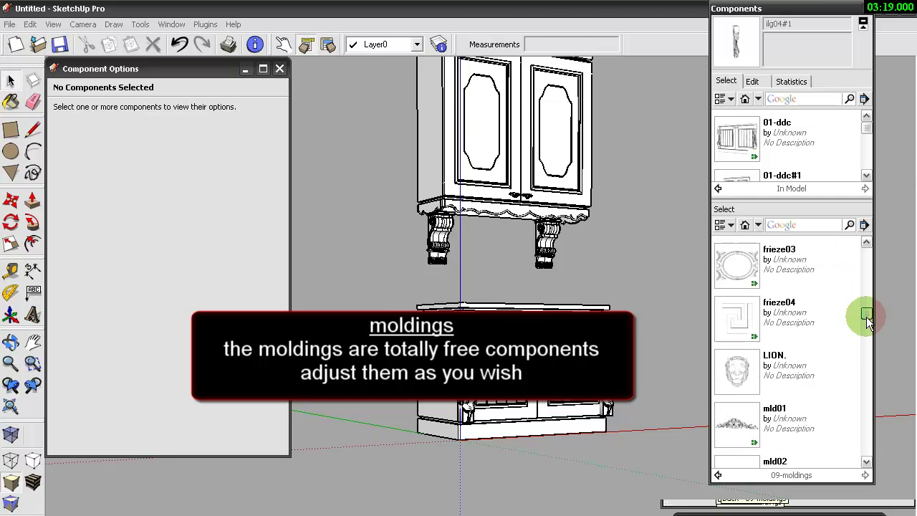
drag(737, 355, 486, 165)
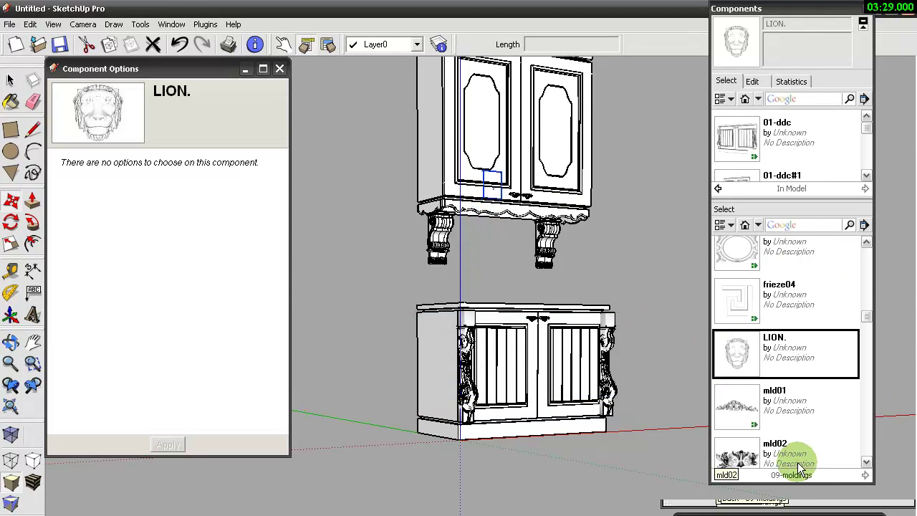
scroll(869, 326, down, 2)
- Place the mld01 crest on top of the upper wall cabinet and select it
scroll(870, 323, up, 2)
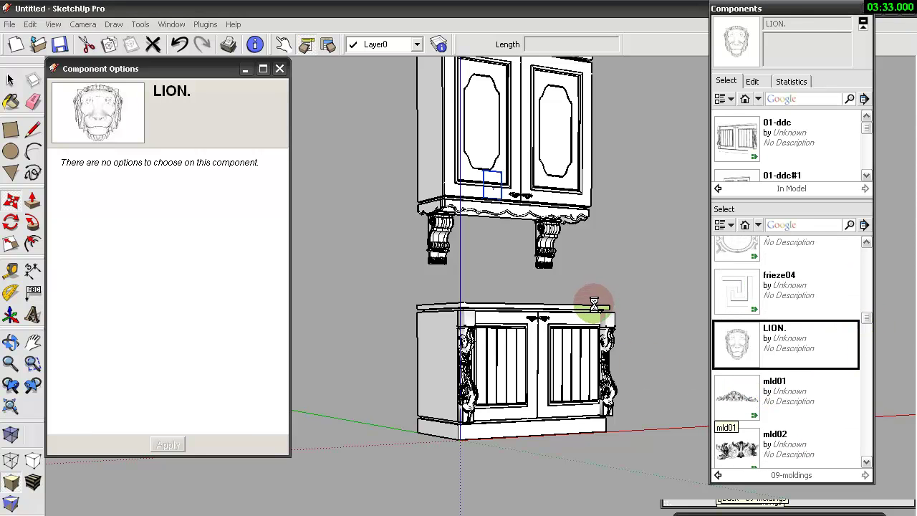
scroll(589, 337, down, 2)
click(528, 141)
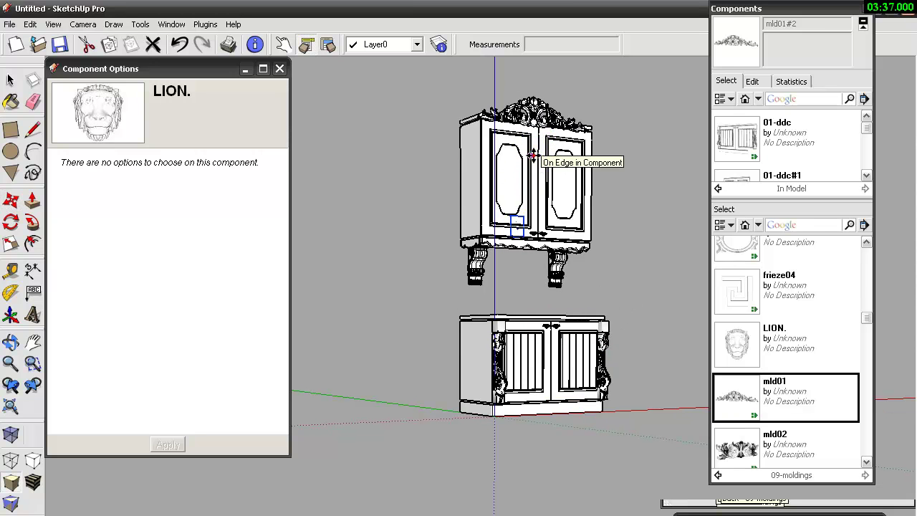
click(549, 224)
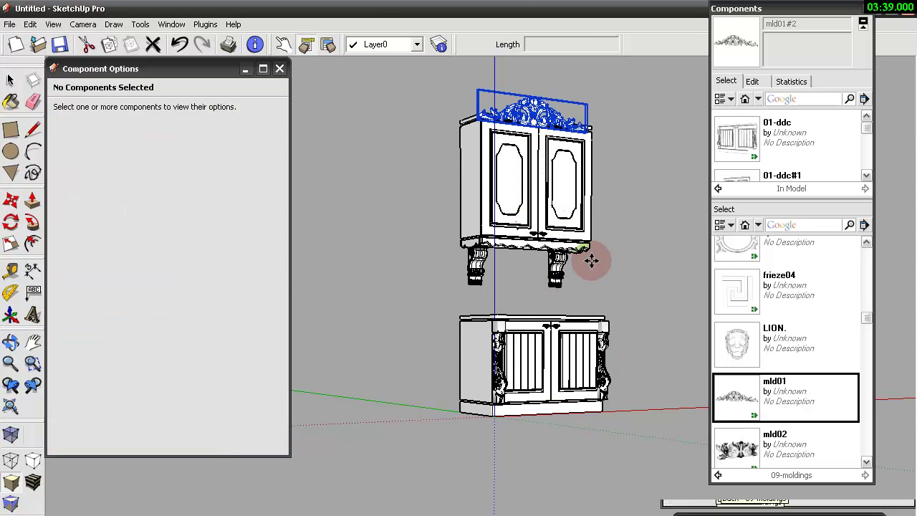
- Move the mld01 crest so it is centred above the cabinet doors
middle_drag(555, 262, 405, 266)
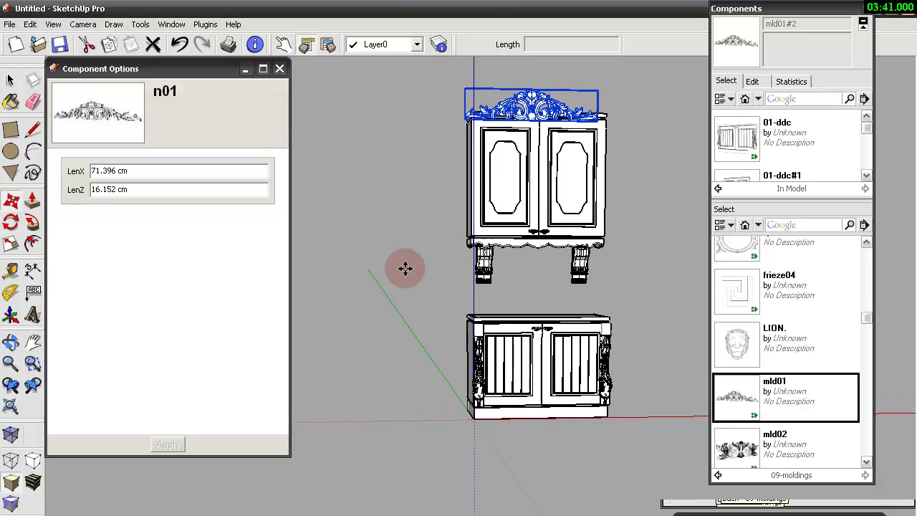
scroll(527, 112, up, 2)
scroll(536, 28, up, 2)
scroll(547, 58, up, 2)
scroll(539, 33, up, 2)
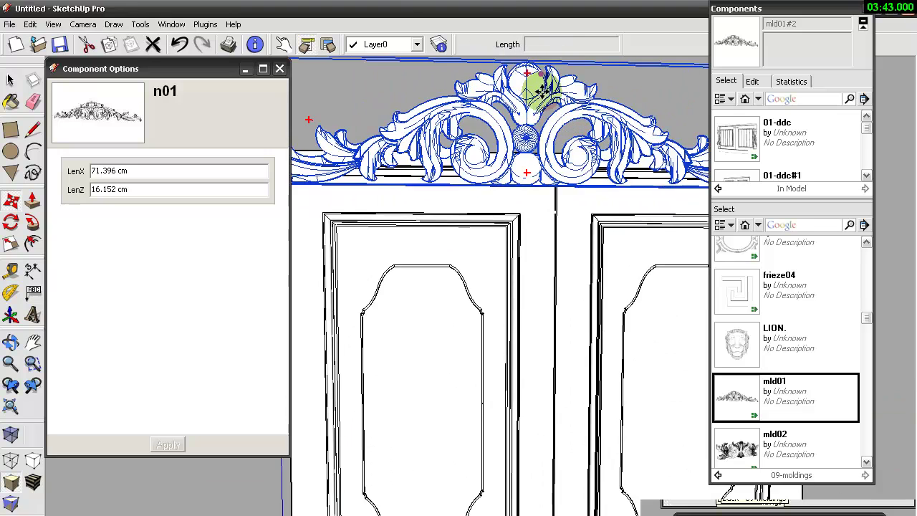
scroll(549, 143, up, 2)
scroll(522, 194, up, 1)
click(501, 200)
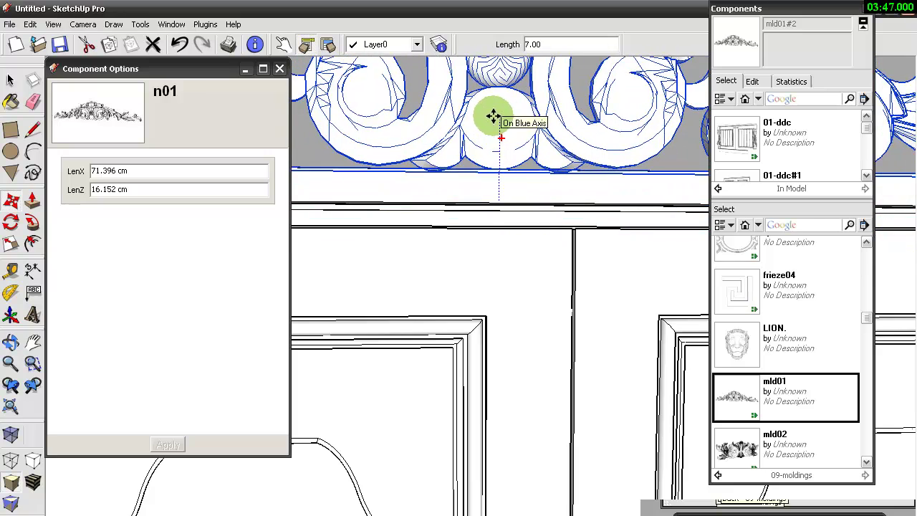
mouse_move(455, 147)
middle_down()
mouse_move(256, 190)
mouse_move(344, 164)
middle_up()
scroll(425, 190, down, 3)
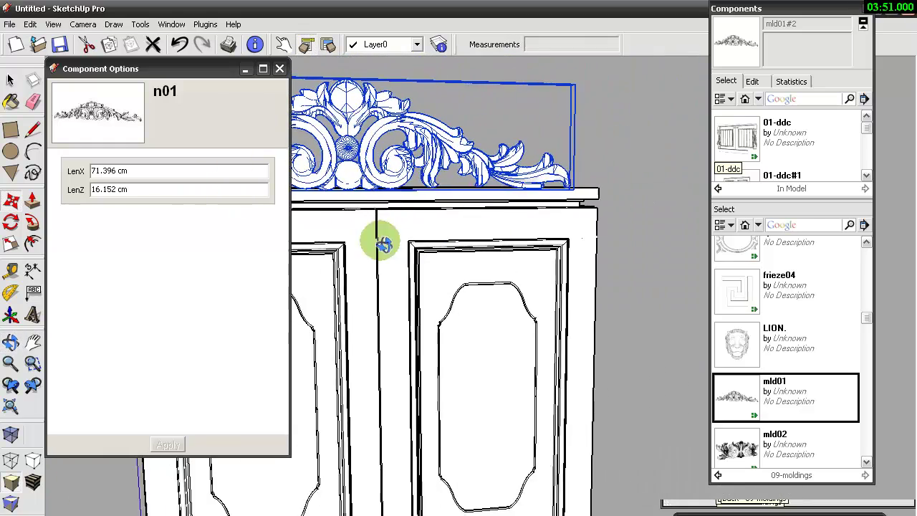
scroll(392, 206, up, 2)
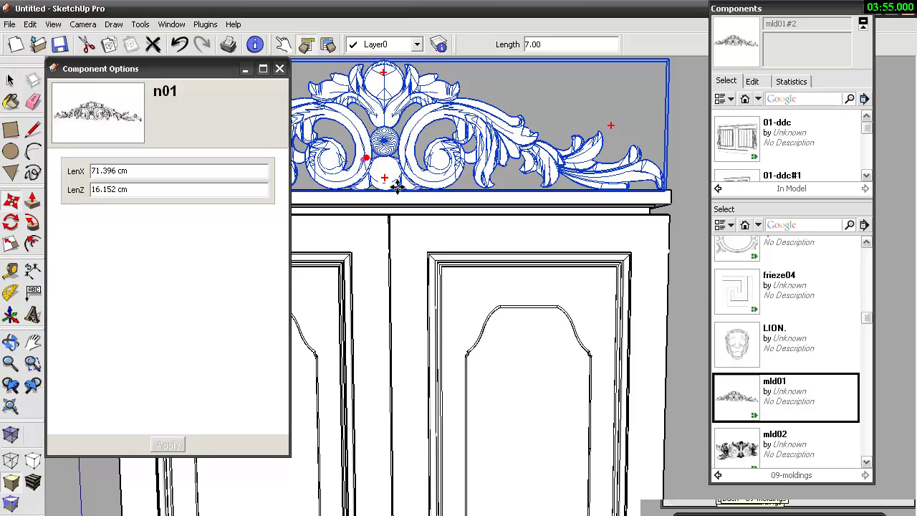
scroll(396, 185, down, 1)
scroll(394, 201, down, 1)
scroll(390, 237, down, 2)
scroll(380, 291, down, 1)
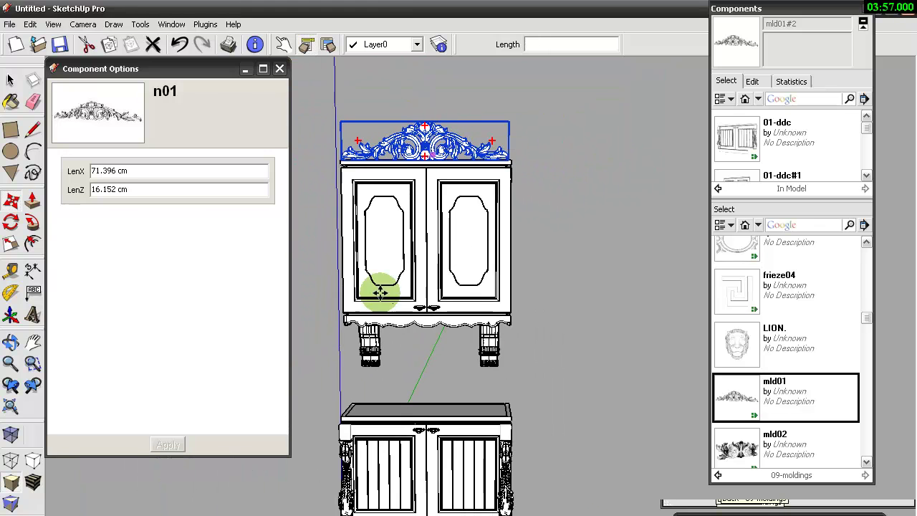
scroll(334, 289, up, 2)
scroll(344, 265, up, 1)
scroll(378, 259, up, 2)
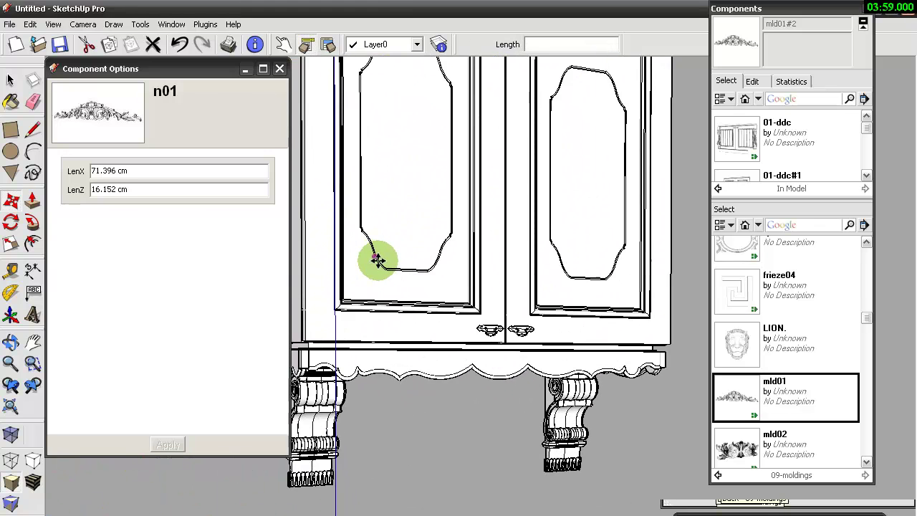
scroll(378, 260, up, 1)
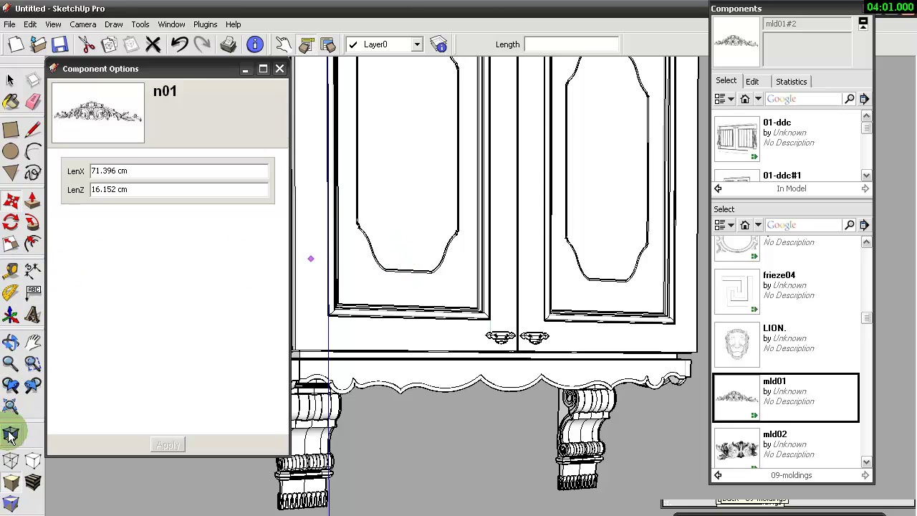
- Turn on X-ray view and select the LION head component
click(10, 435)
scroll(445, 318, up, 1)
middle_drag(432, 326, 629, 323)
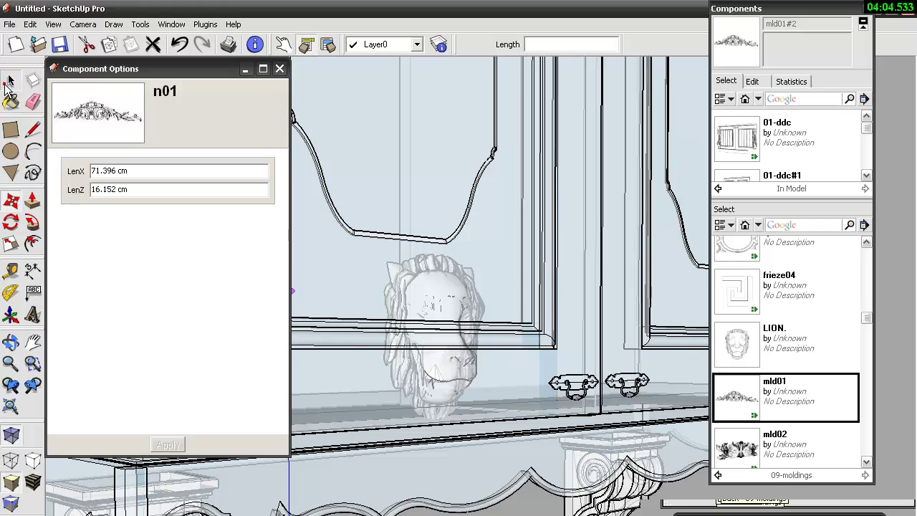
click(9, 81)
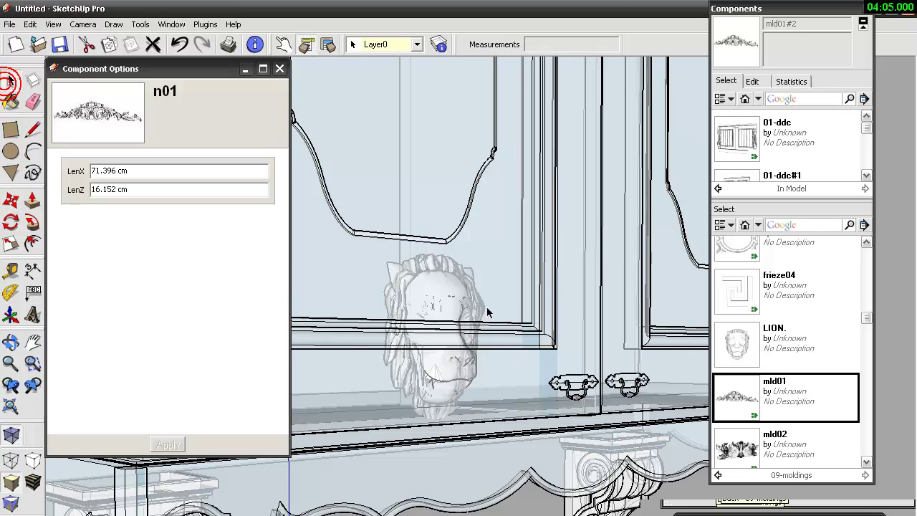
drag(348, 191, 508, 469)
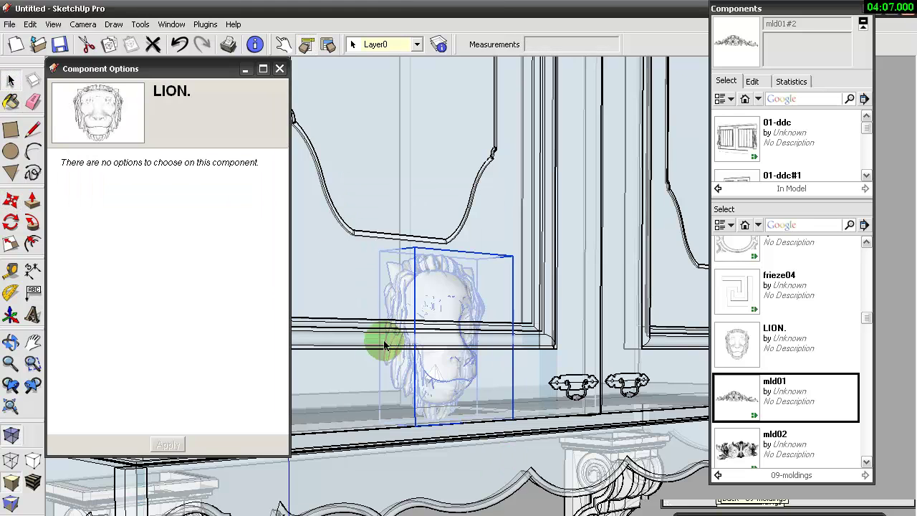
middle_drag(379, 286, 491, 375)
- Move the LION head onto the upper cabinet's left door panel
click(6, 199)
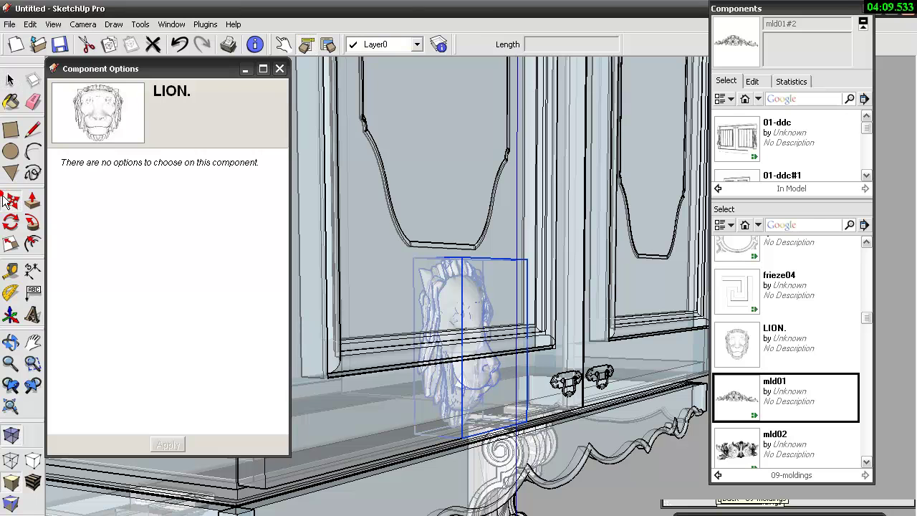
click(416, 371)
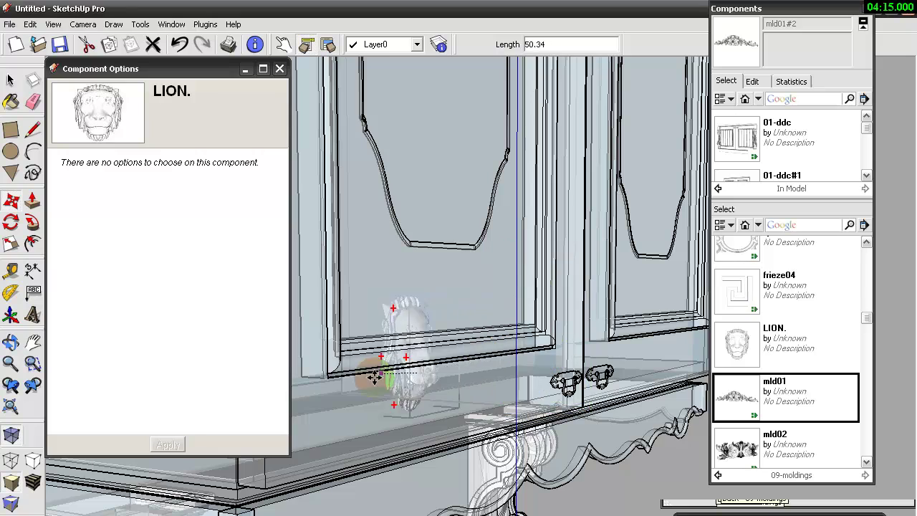
click(342, 354)
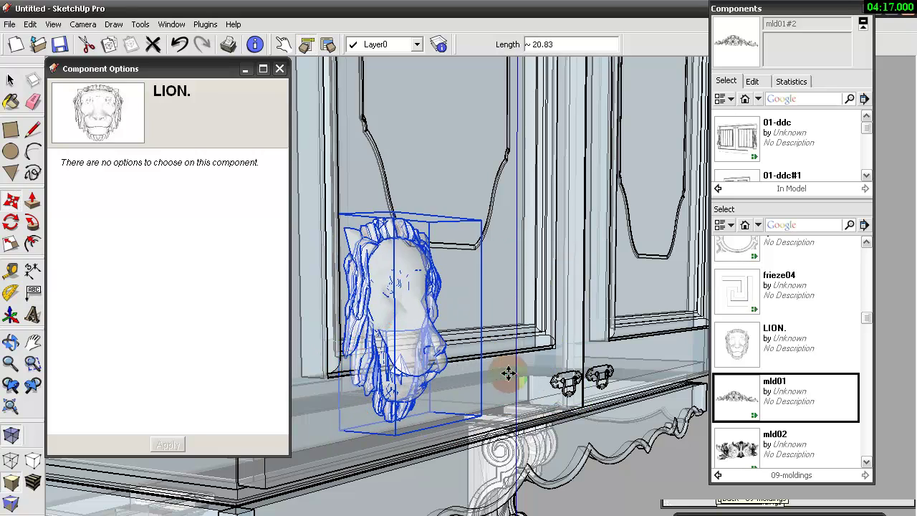
middle_drag(506, 374, 416, 390)
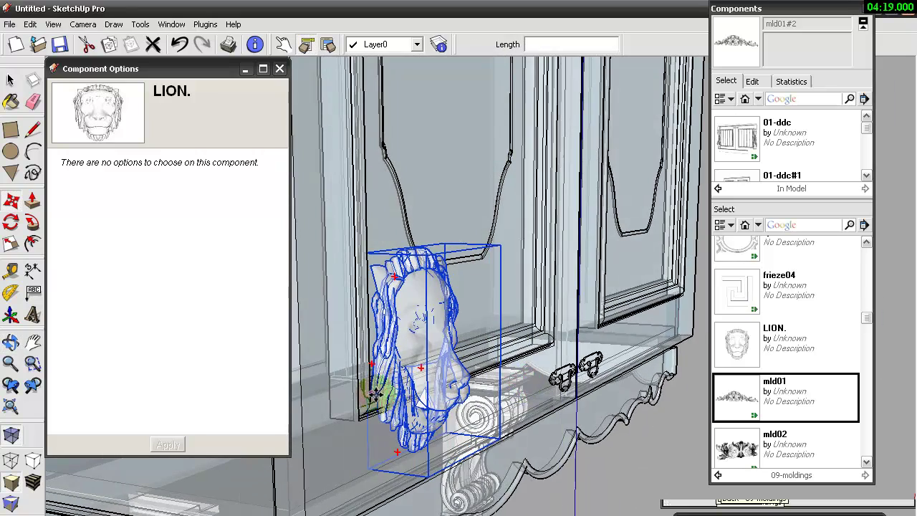
click(381, 120)
mouse_move(477, 191)
middle_down()
mouse_move(277, 204)
mouse_move(512, 247)
mouse_move(334, 168)
middle_up()
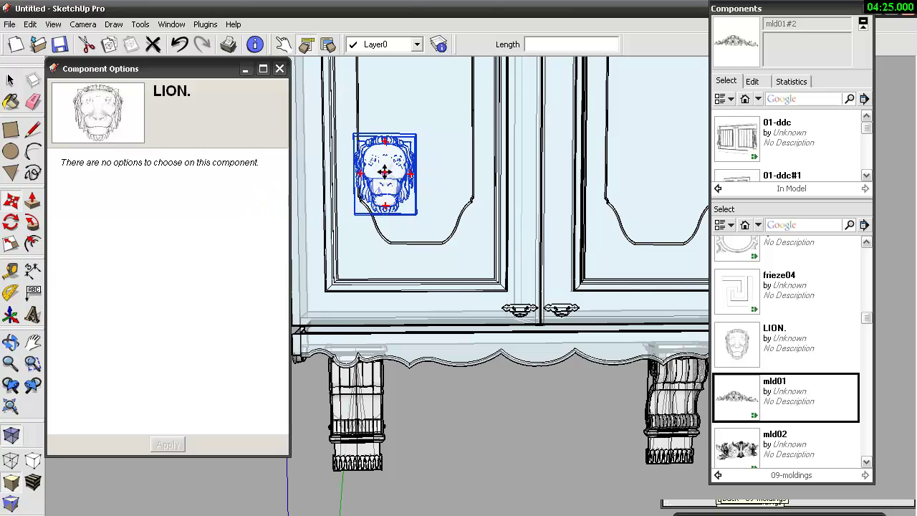
click(379, 153)
click(414, 172)
mouse_move(460, 243)
middle_down()
mouse_move(416, 172)
mouse_move(460, 265)
mouse_move(459, 330)
mouse_move(435, 247)
middle_up()
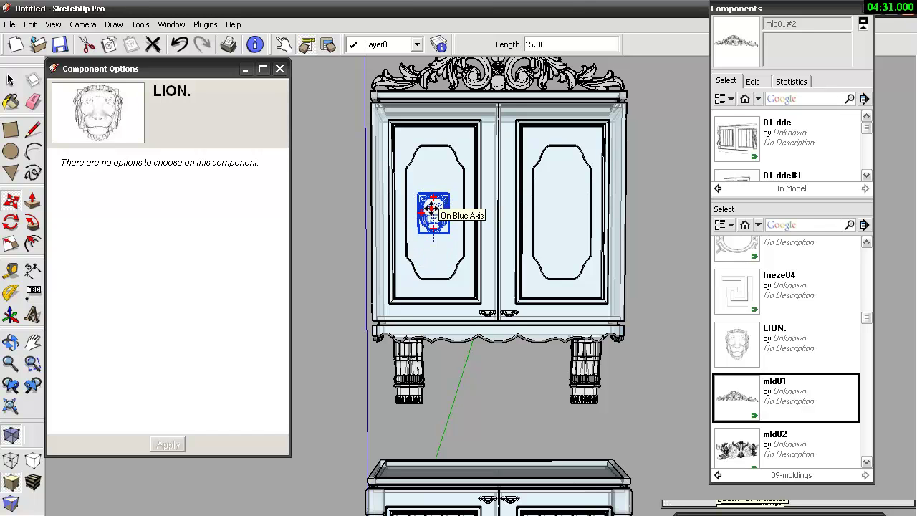
- Scale up the lion head and copy it 60 units right onto the right door panel
click(12, 247)
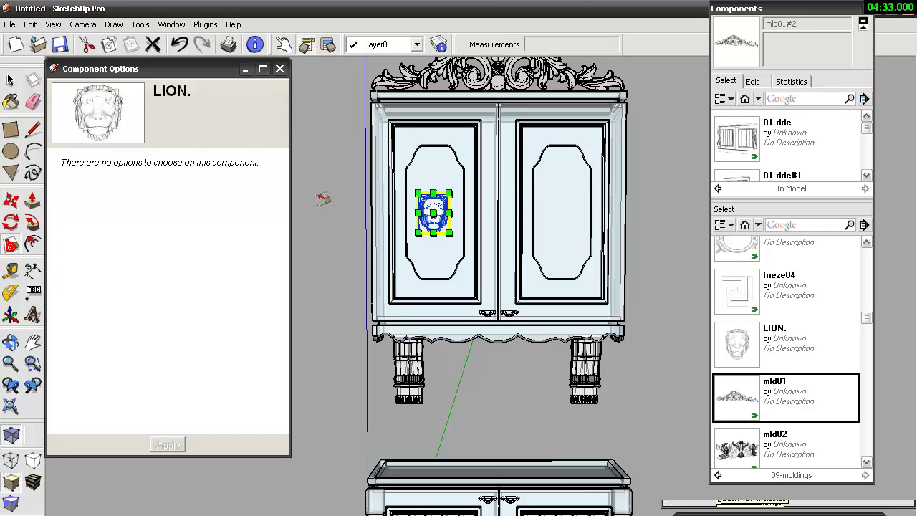
drag(418, 192, 394, 169)
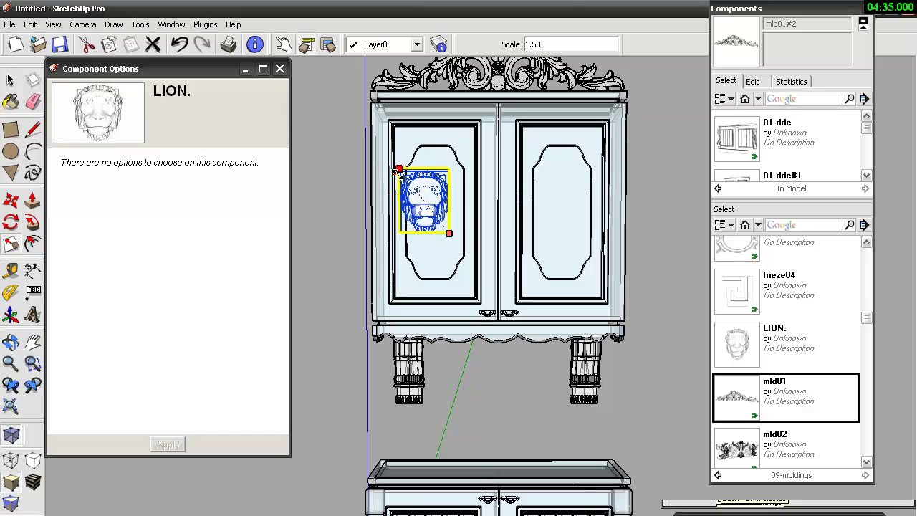
click(11, 198)
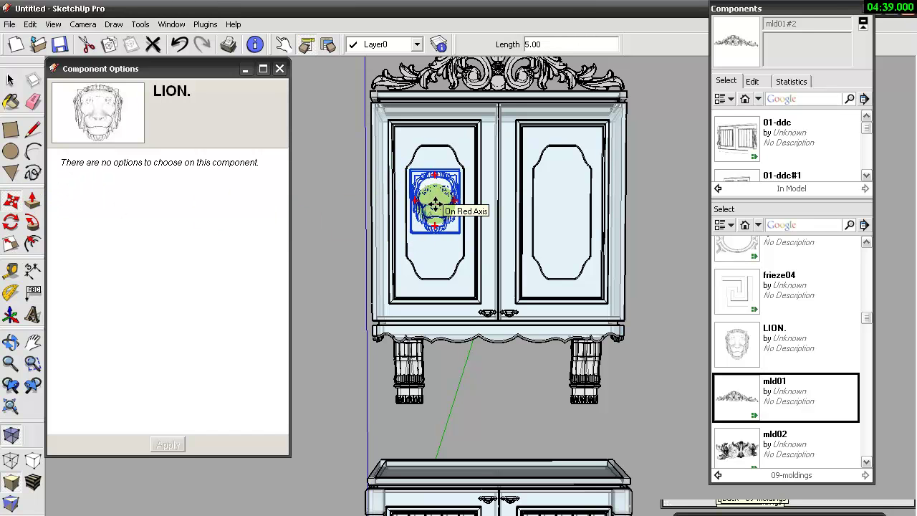
mouse_move(435, 207)
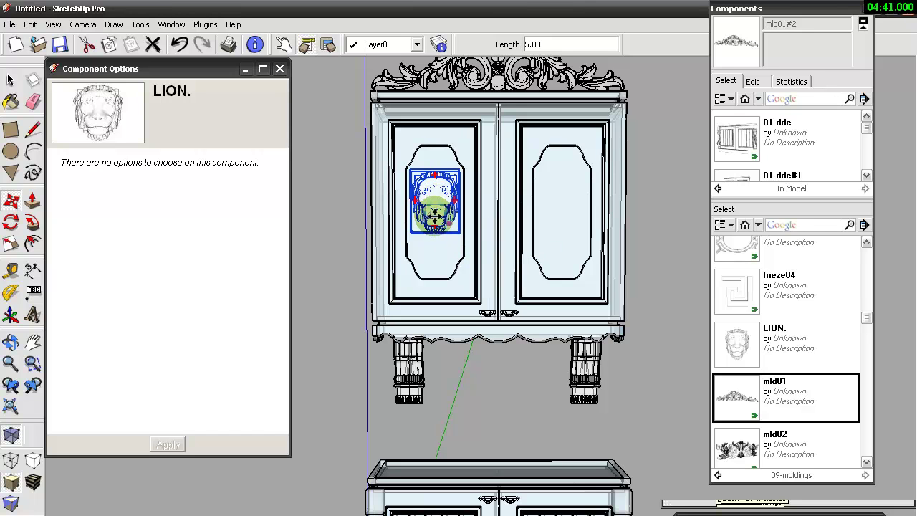
ctrl+drag(505, 208, 564, 204)
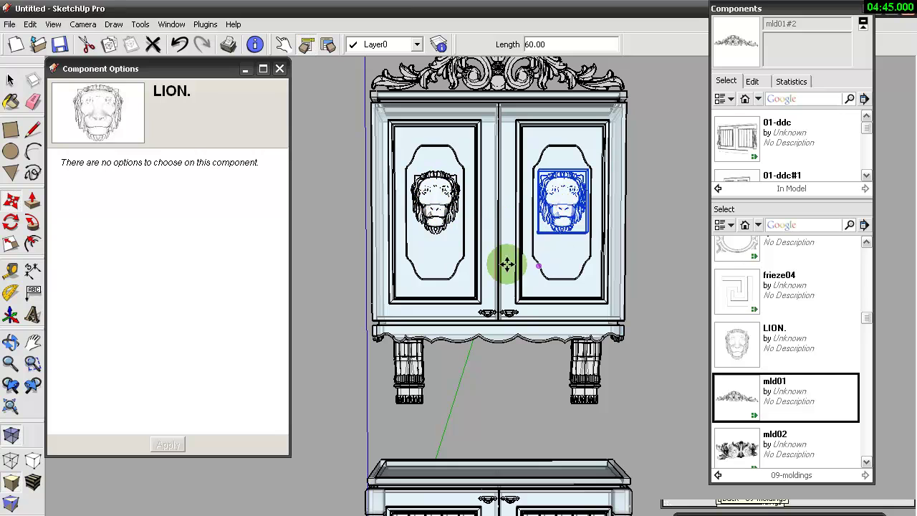
mouse_move(413, 246)
middle_down()
mouse_move(517, 247)
mouse_move(423, 172)
mouse_move(422, 215)
middle_up()
- Turn off X-ray so the cabinets render solid
scroll(459, 499, up, 2)
scroll(458, 499, up, 2)
scroll(430, 477, up, 2)
scroll(448, 396, up, 2)
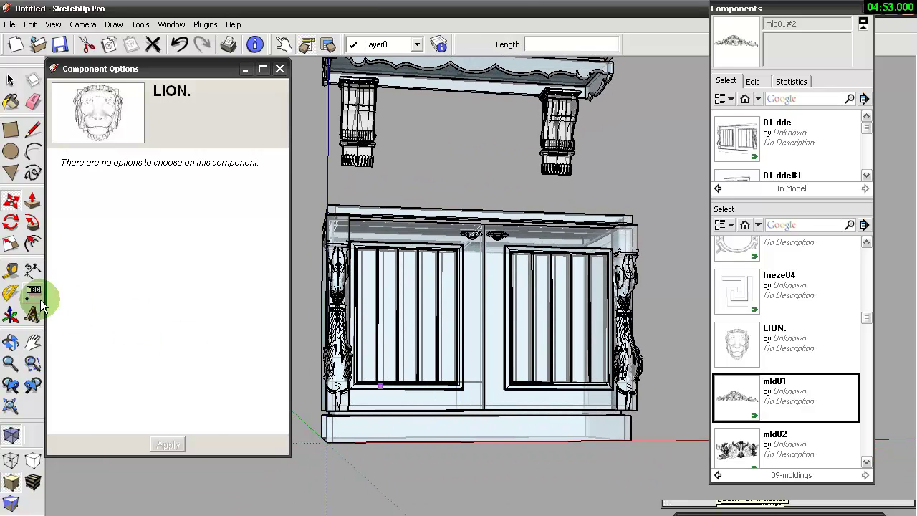
click(11, 433)
- View the island cabinet's left side and pick frieze02 from the 09-moldings components
mouse_move(467, 484)
middle_down()
mouse_move(628, 364)
mouse_move(583, 446)
mouse_move(500, 254)
mouse_move(577, 332)
mouse_move(303, 272)
middle_up()
scroll(538, 406, up, 2)
scroll(492, 409, up, 2)
scroll(380, 385, up, 3)
mouse_move(379, 386)
middle_down()
mouse_move(537, 409)
mouse_move(434, 279)
middle_up()
scroll(503, 479, down, 3)
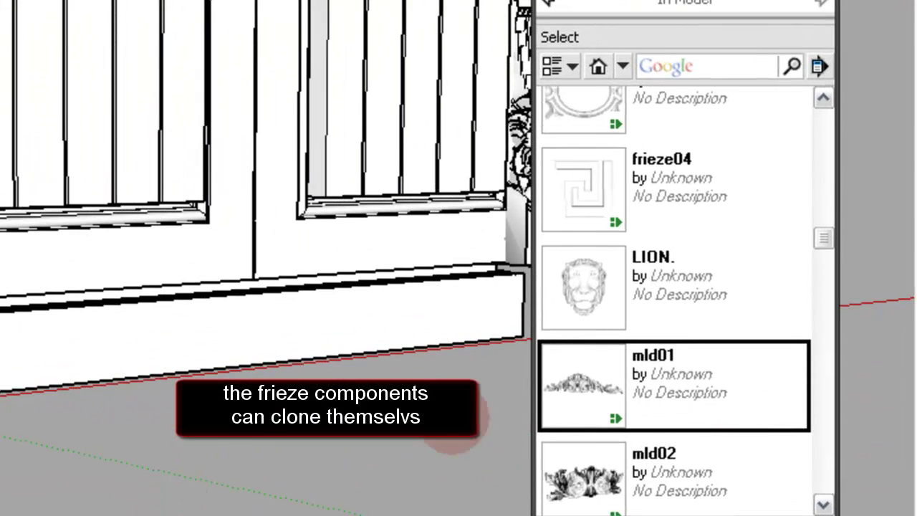
drag(856, 299, 856, 268)
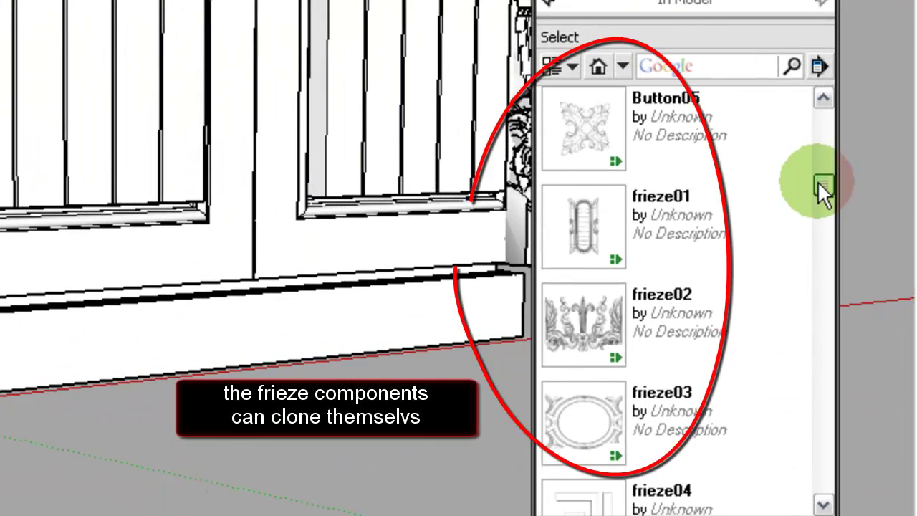
drag(822, 187, 822, 206)
click(588, 211)
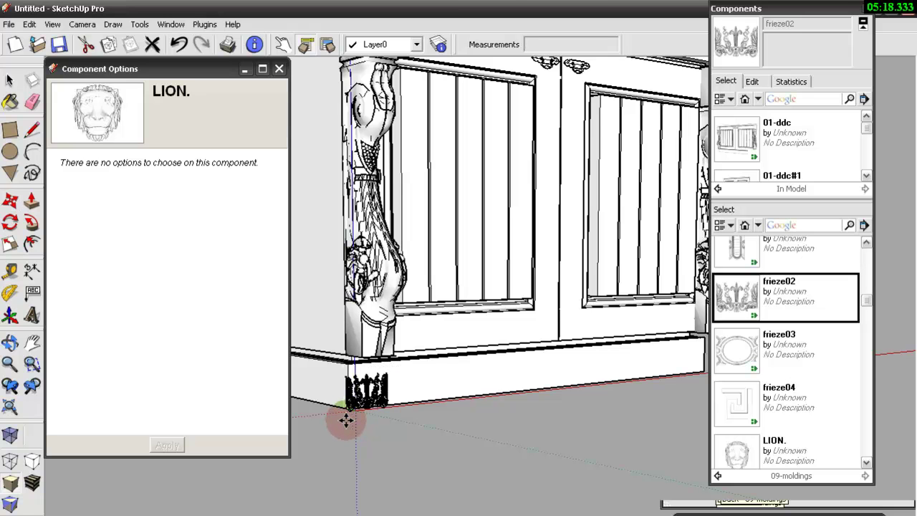
- Place the frieze02 ornament at the island cabinet's front left base corner
click(346, 420)
scroll(323, 409, up, 2)
scroll(361, 410, up, 3)
scroll(380, 405, up, 2)
scroll(402, 398, up, 1)
scroll(444, 403, up, 2)
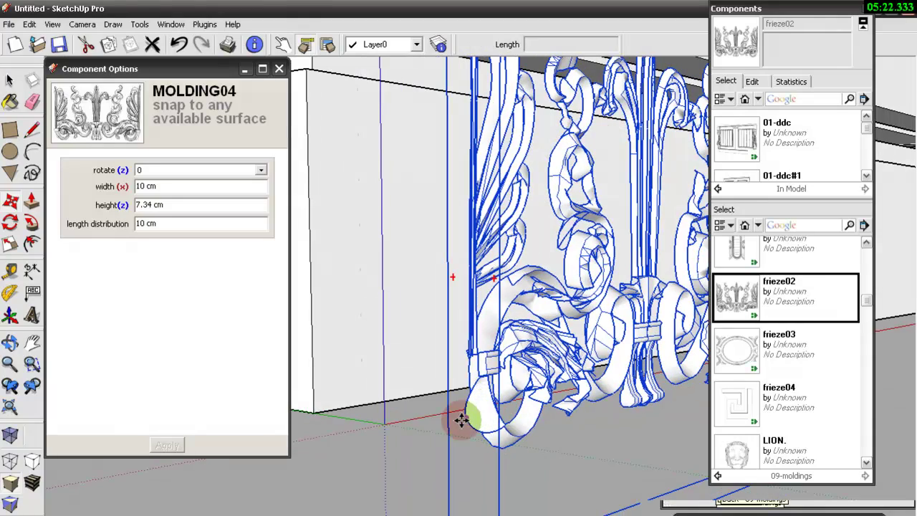
- Lower the frieze onto the cabinet base and start changing its MOLDING04 height to 9
click(460, 420)
scroll(437, 399, down, 4)
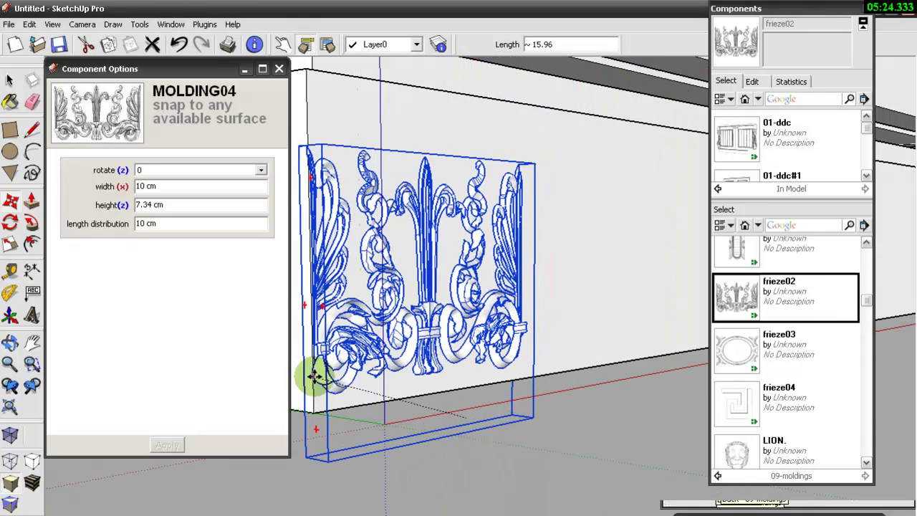
drag(313, 376, 315, 390)
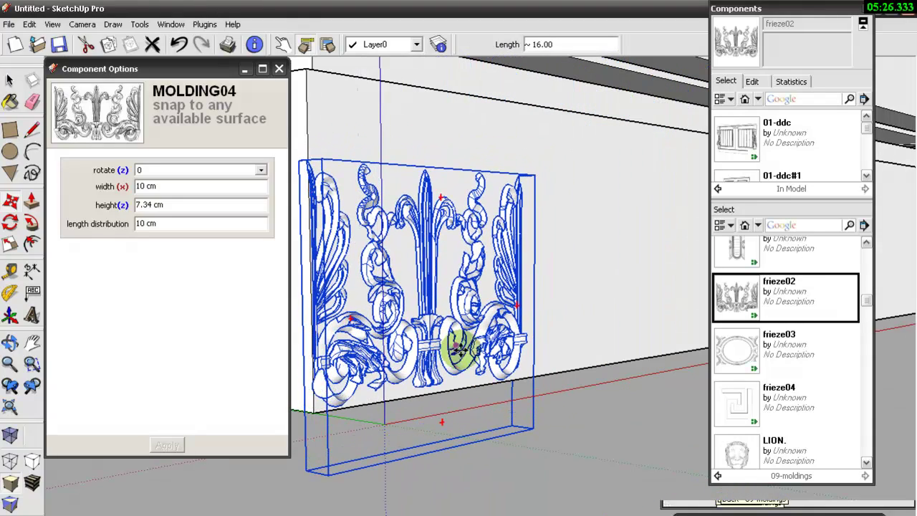
scroll(487, 350, down, 2)
scroll(490, 358, down, 2)
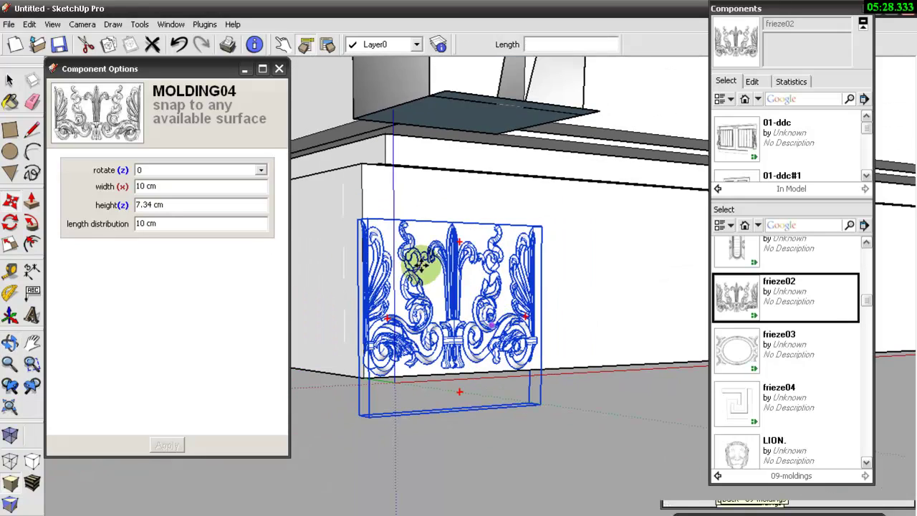
middle_drag(330, 249, 303, 301)
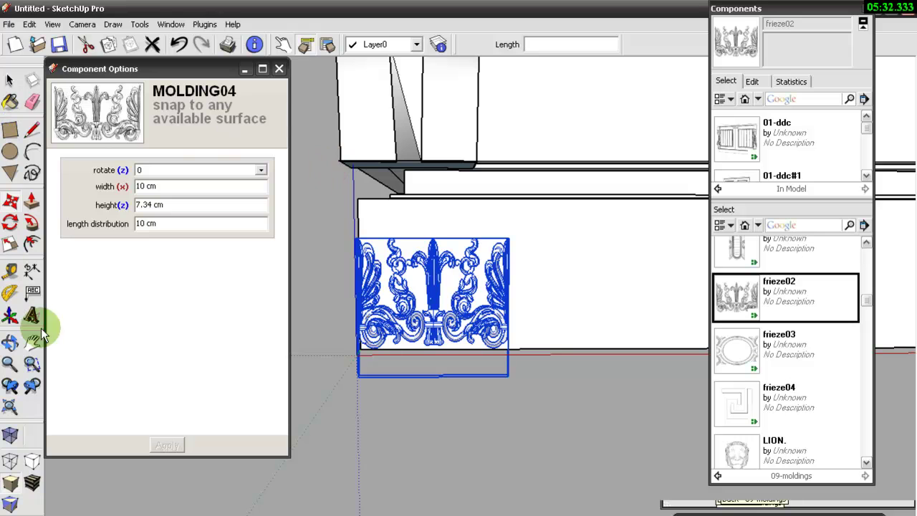
middle_drag(430, 348, 505, 342)
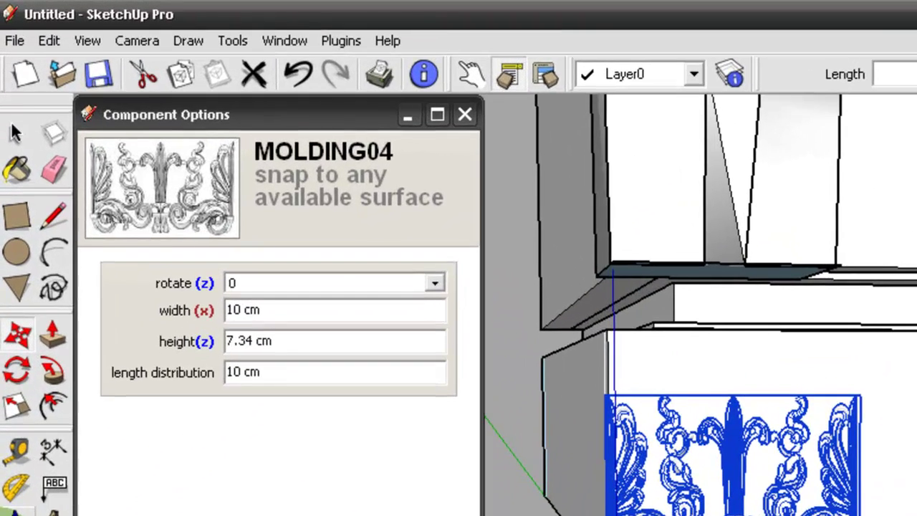
drag(240, 286, 135, 281)
text(9)
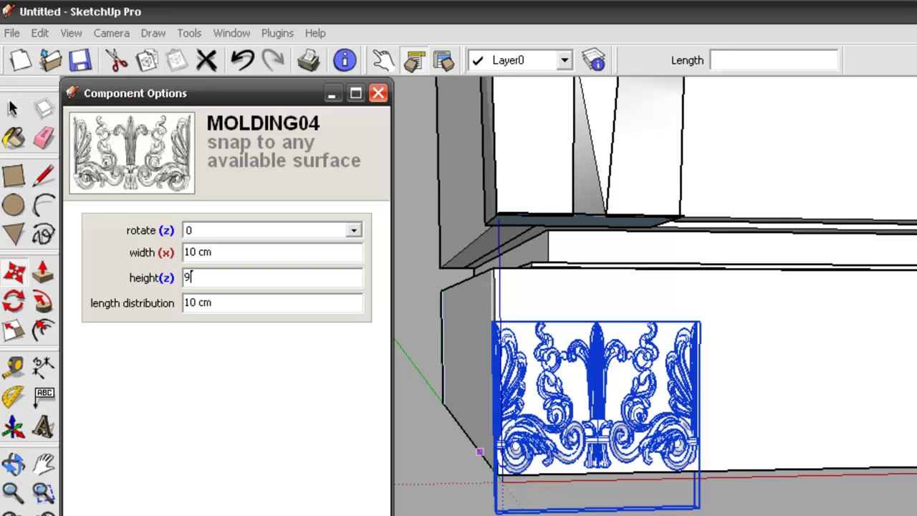
- Seat the 9 cm frieze at the base corner and set its length distribution to 120 cm
mouse_move(645, 393)
mouse_down()
mouse_move(599, 440)
mouse_move(597, 409)
mouse_move(598, 428)
mouse_up()
scroll(480, 470, down, 3)
mouse_move(481, 469)
middle_down()
mouse_move(423, 460)
mouse_move(495, 470)
middle_up()
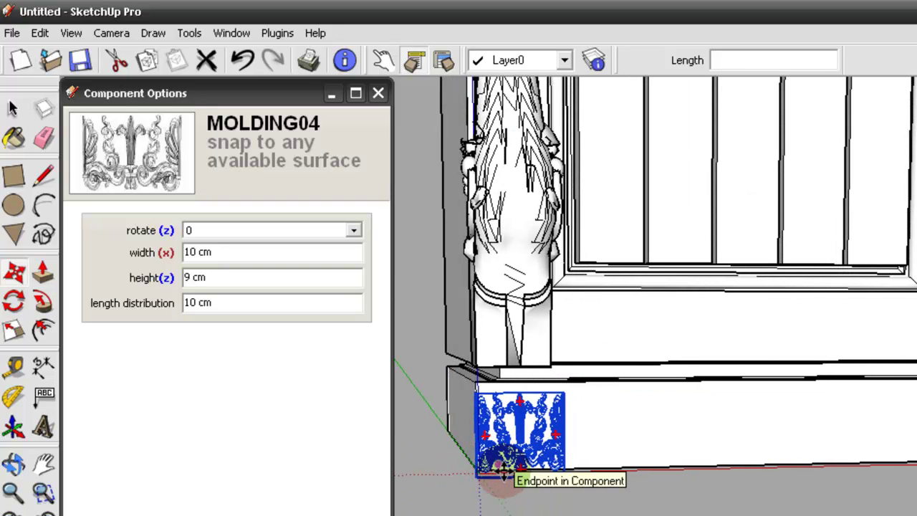
scroll(552, 505, up, 1)
scroll(563, 502, up, 2)
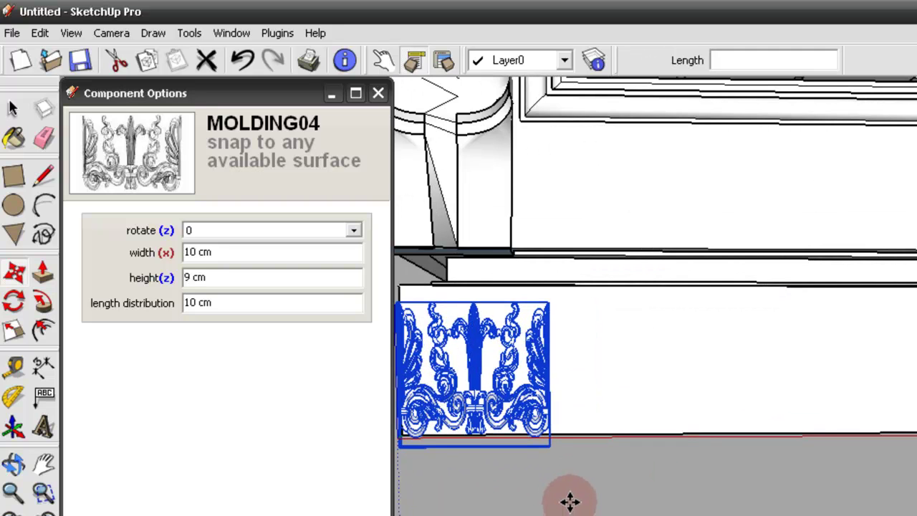
middle_drag(568, 501, 634, 486)
click(287, 301)
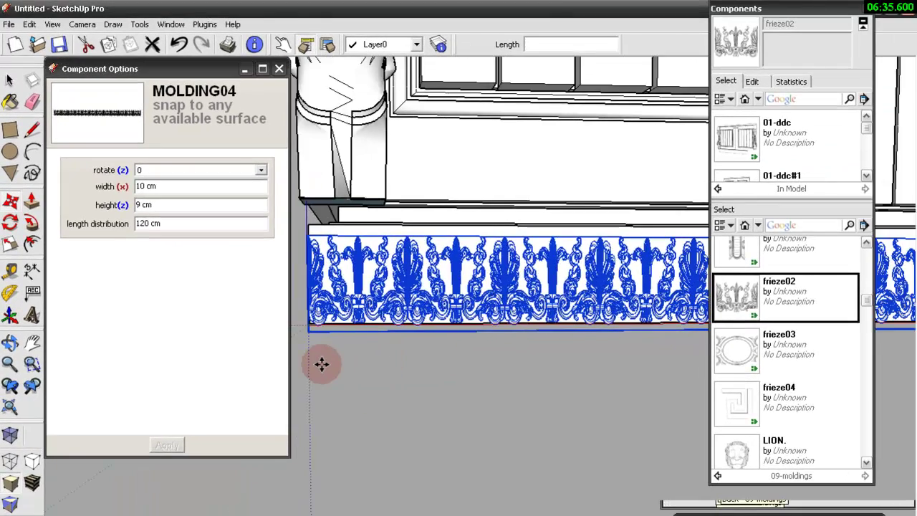
- Zoom out to a front view of both cabinets and deselect the frieze
scroll(319, 363, down, 2)
scroll(316, 365, down, 2)
scroll(316, 366, down, 2)
scroll(316, 366, down, 2)
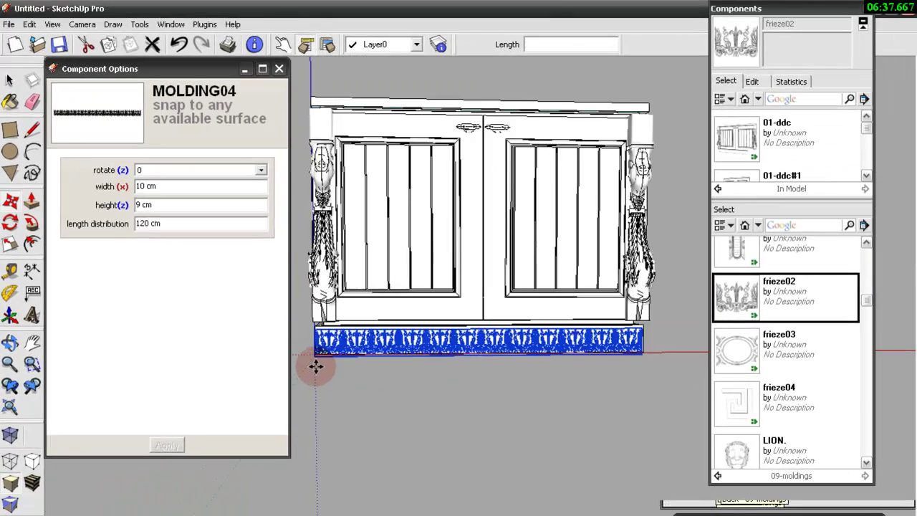
scroll(425, 377, down, 2)
scroll(426, 377, down, 2)
scroll(409, 375, down, 1)
mouse_move(409, 374)
middle_down()
mouse_move(625, 137)
mouse_move(446, 127)
middle_up()
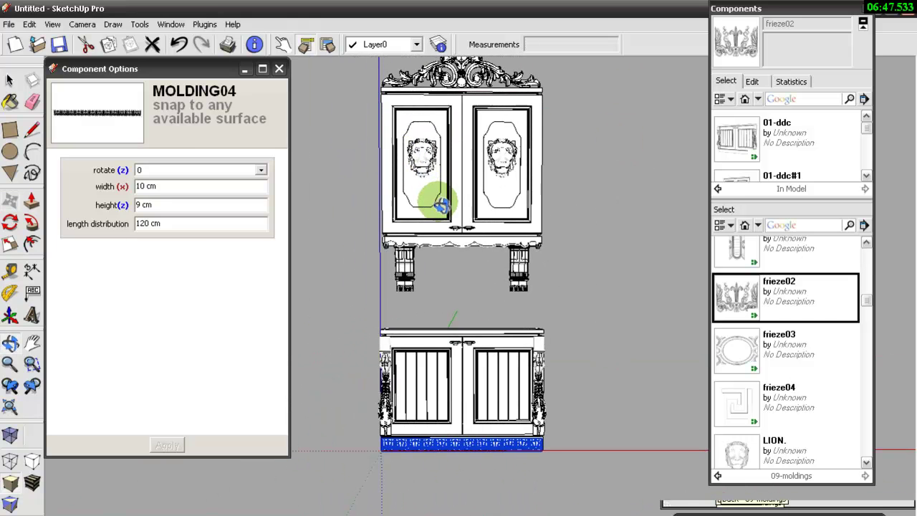
scroll(432, 199, down, 1)
click(10, 79)
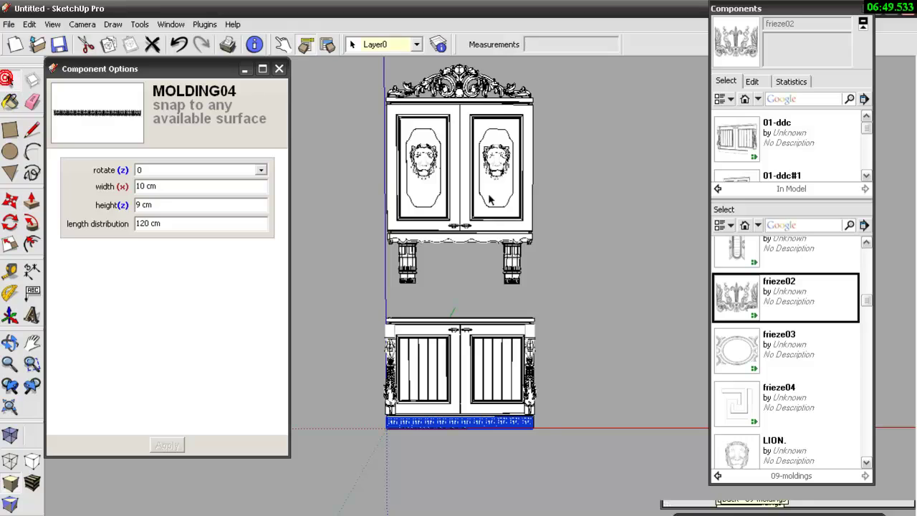
click(614, 184)
middle_click(501, 229)
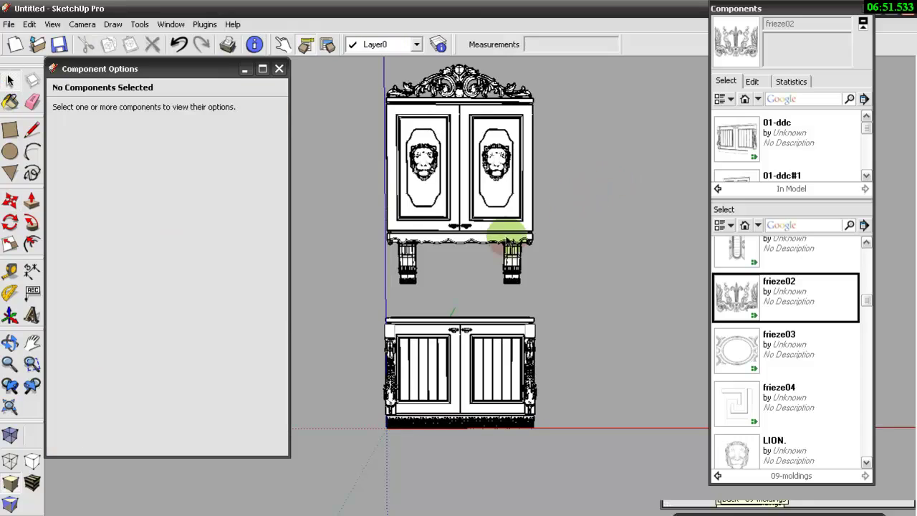